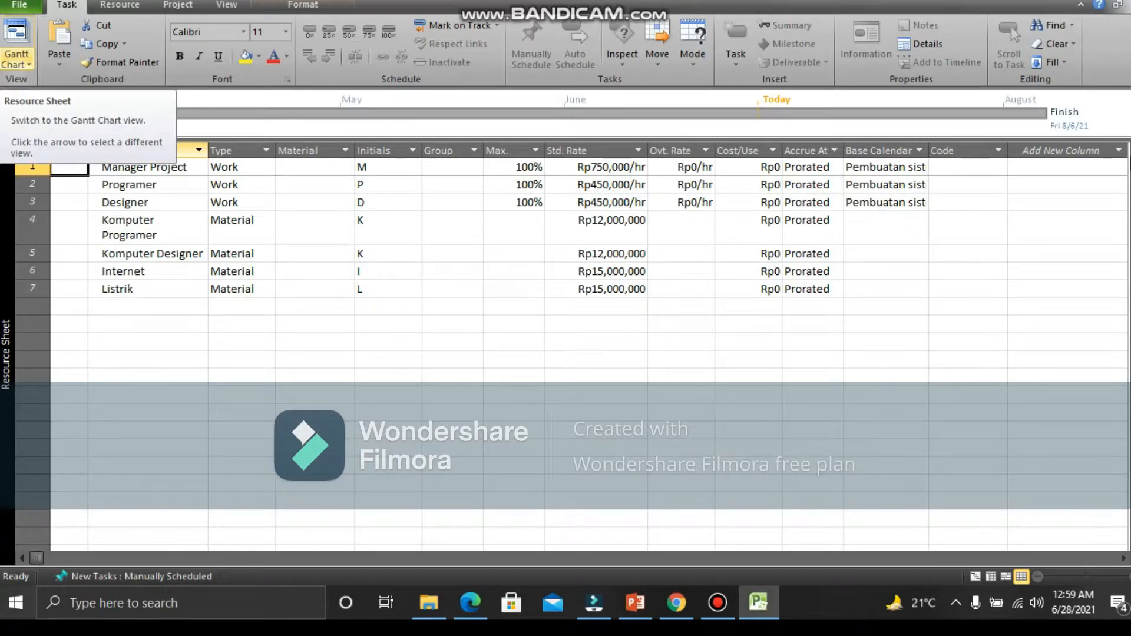
# Switch to the Gantt Chart view and expand the Survey Sistem summary task.
pyautogui.click(26, 63)
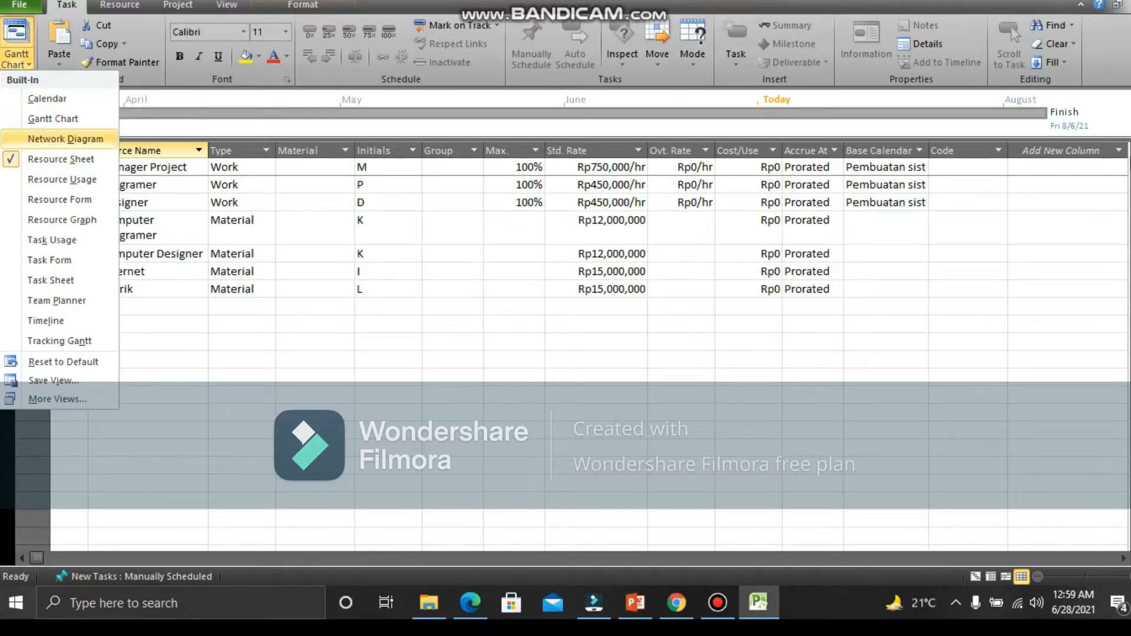
pyautogui.click(53, 118)
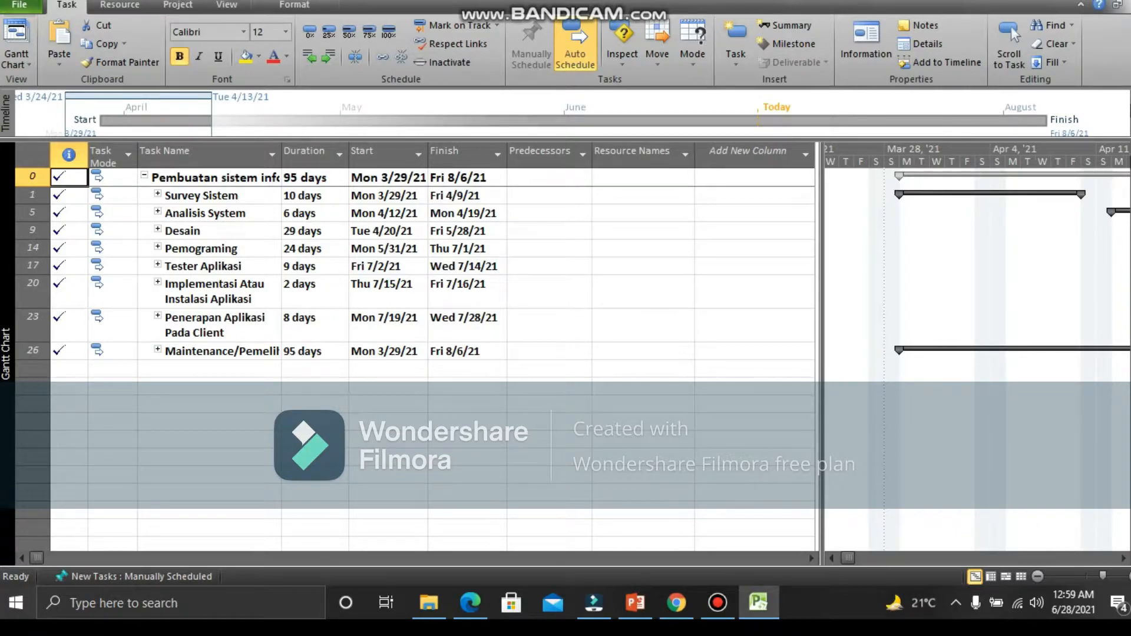
pyautogui.click(158, 194)
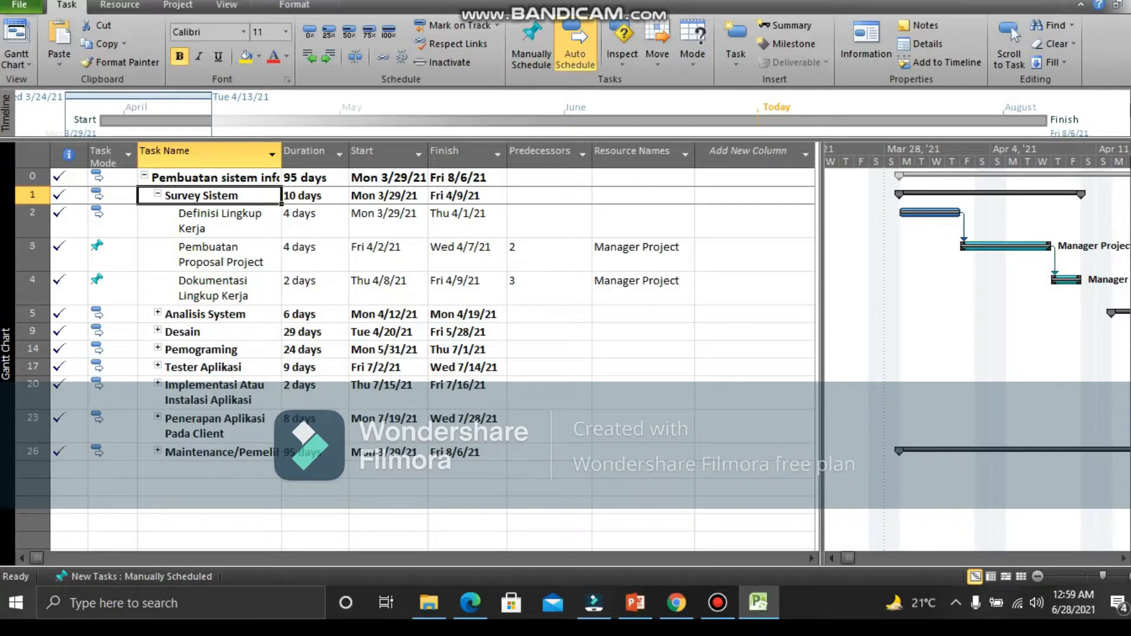
# Expand the Analisis System and Desain summary tasks to show their subtasks, durations, predecessors and assigned resources.
pyautogui.click(205, 314)
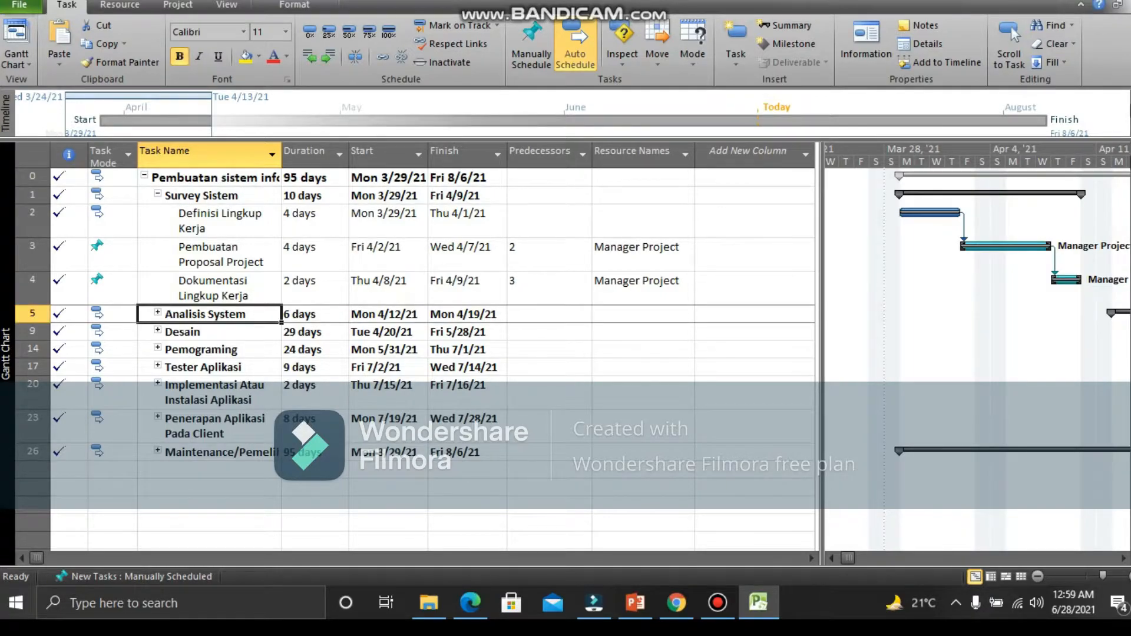
pyautogui.click(157, 313)
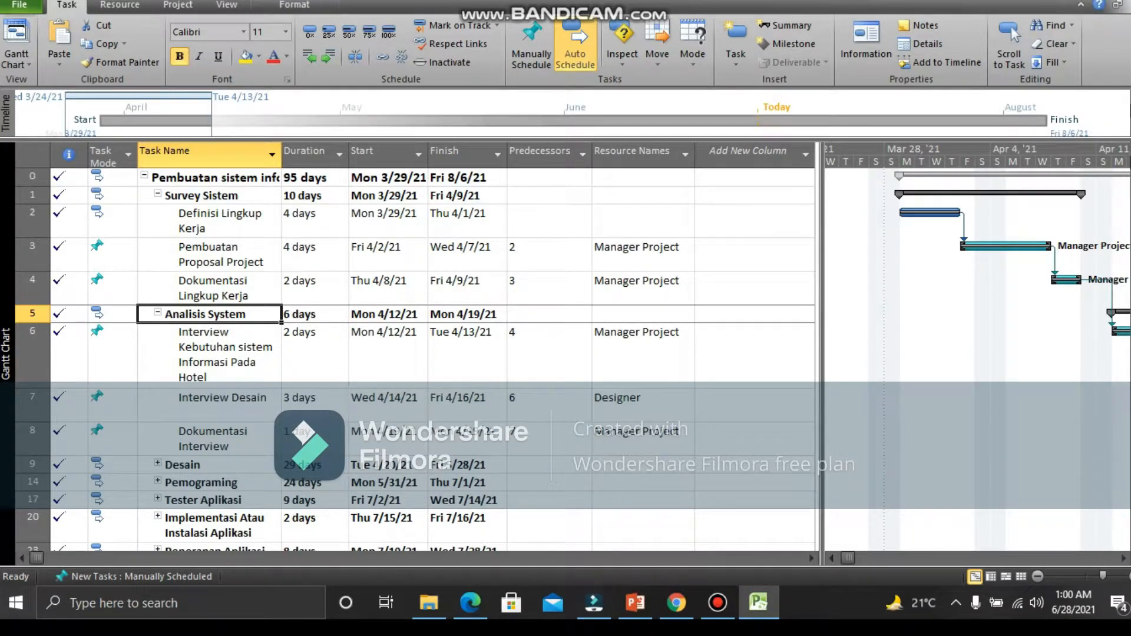
pyautogui.click(199, 464)
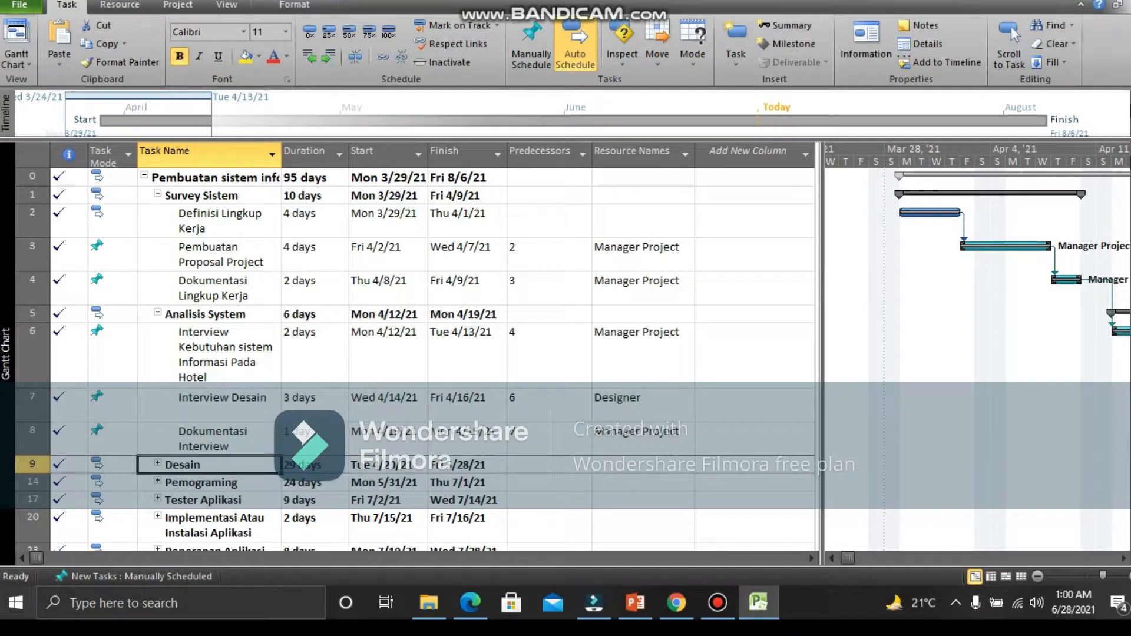
pyautogui.click(158, 464)
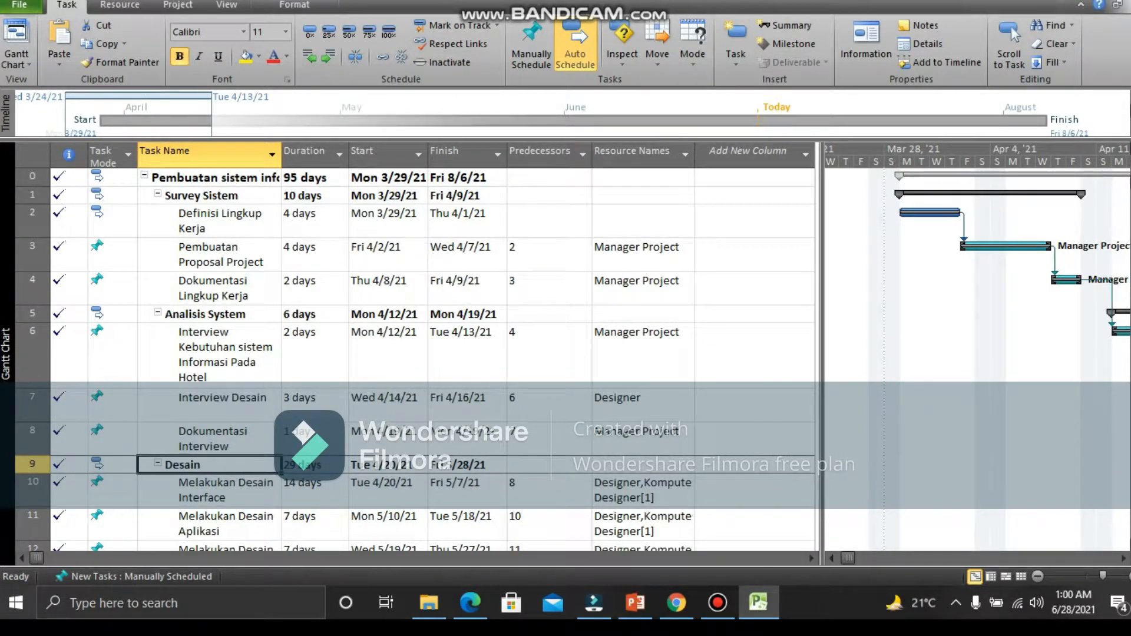
pyautogui.scroll(-2, 412, 354)
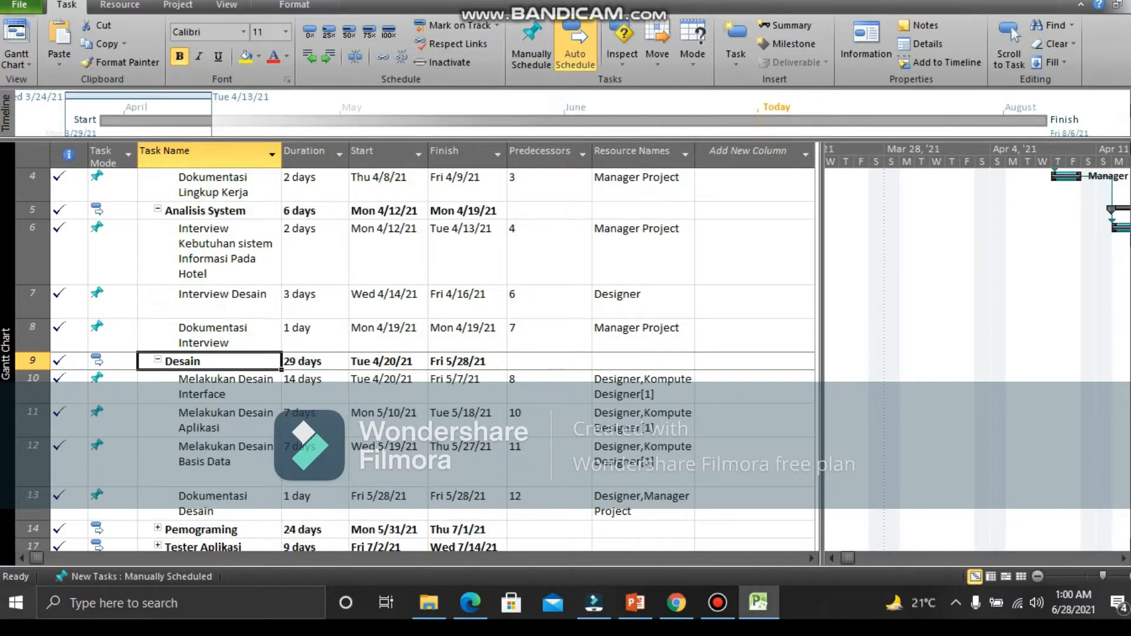
pyautogui.scroll(-1, 412, 353)
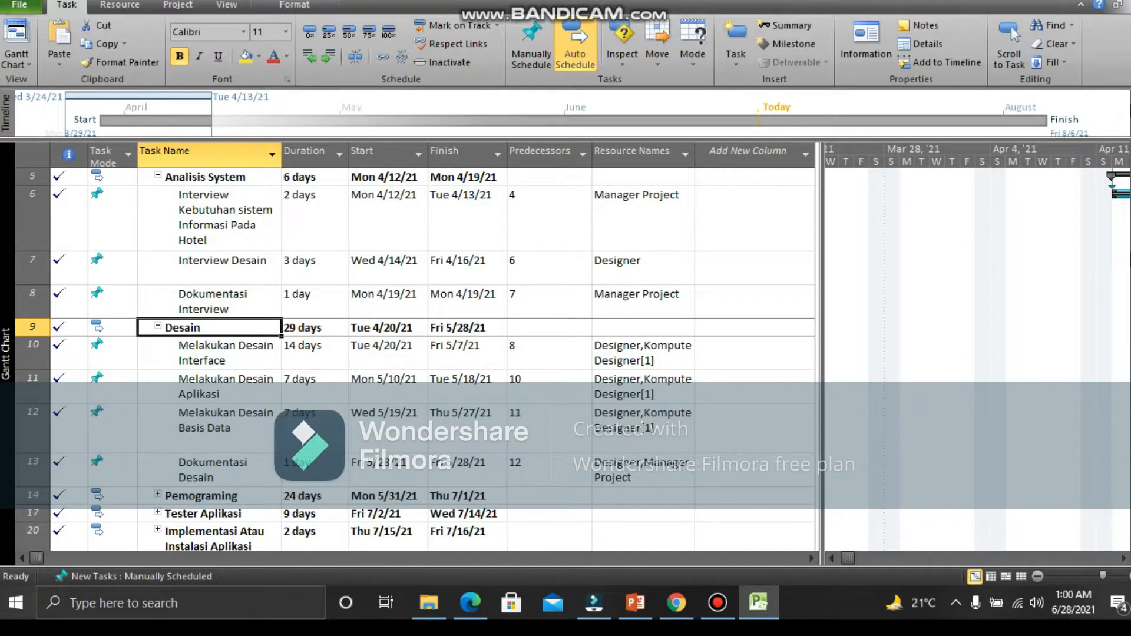
# Expand the Pemograming and Tester Aplikasi summary tasks to show their subtasks.
pyautogui.click(157, 494)
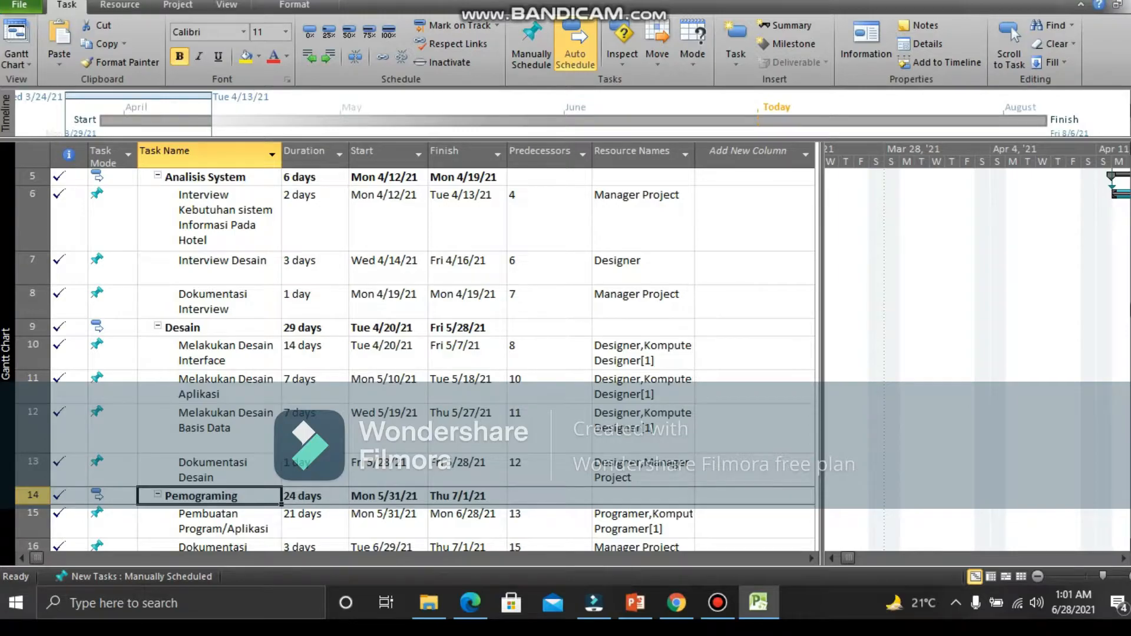
pyautogui.scroll(-1, 413, 353)
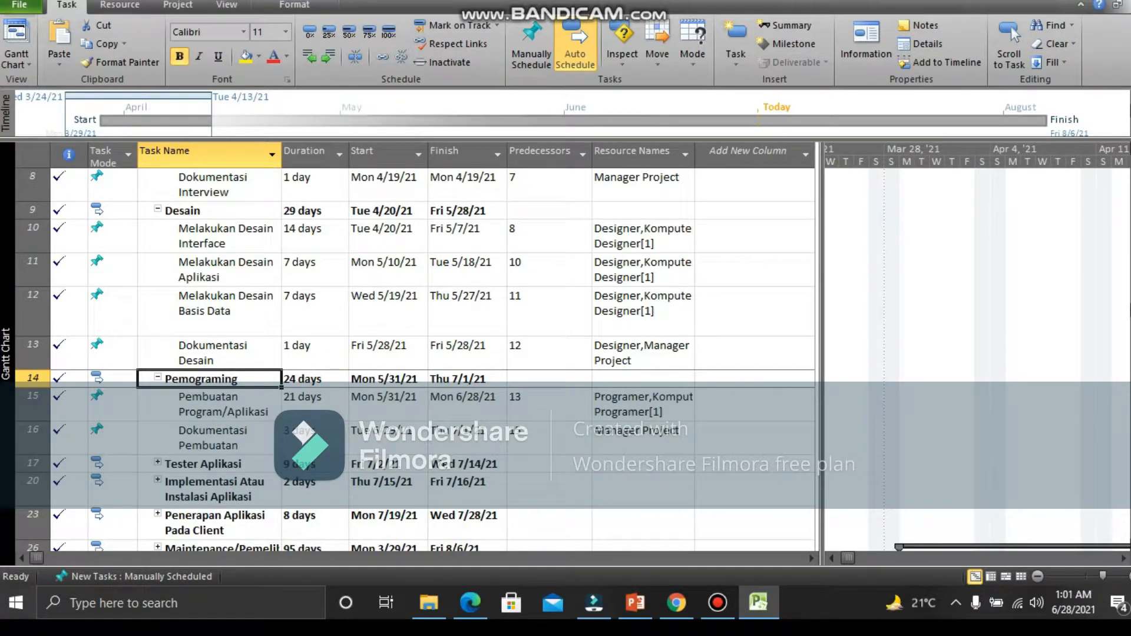
pyautogui.scroll(-1, 412, 353)
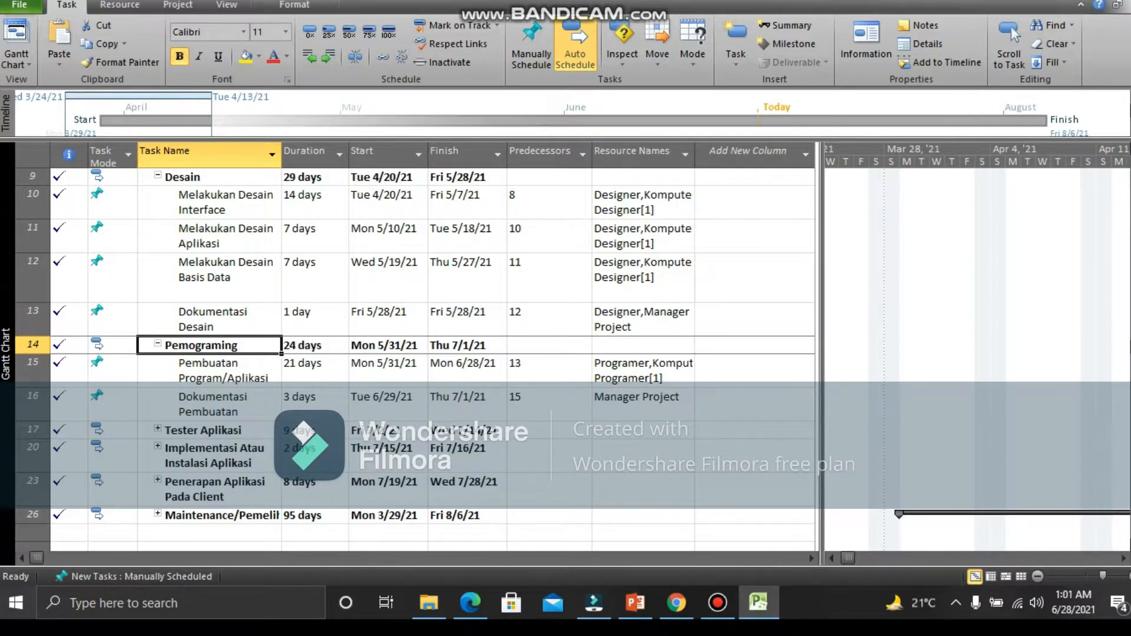
pyautogui.scroll(-1, 413, 347)
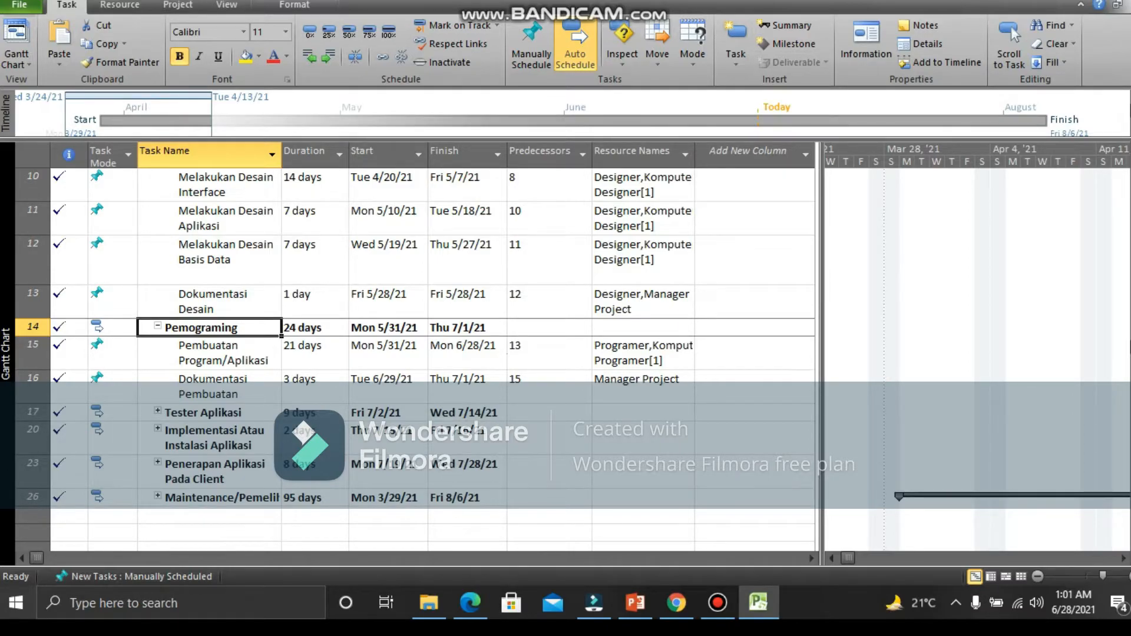
pyautogui.click(203, 412)
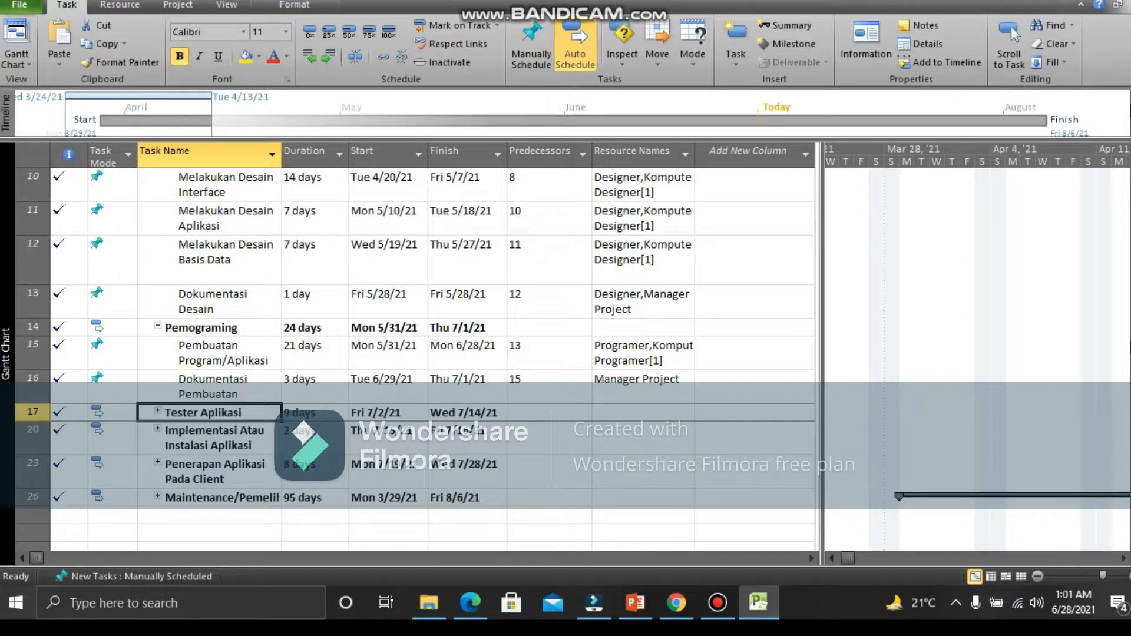
pyautogui.click(157, 411)
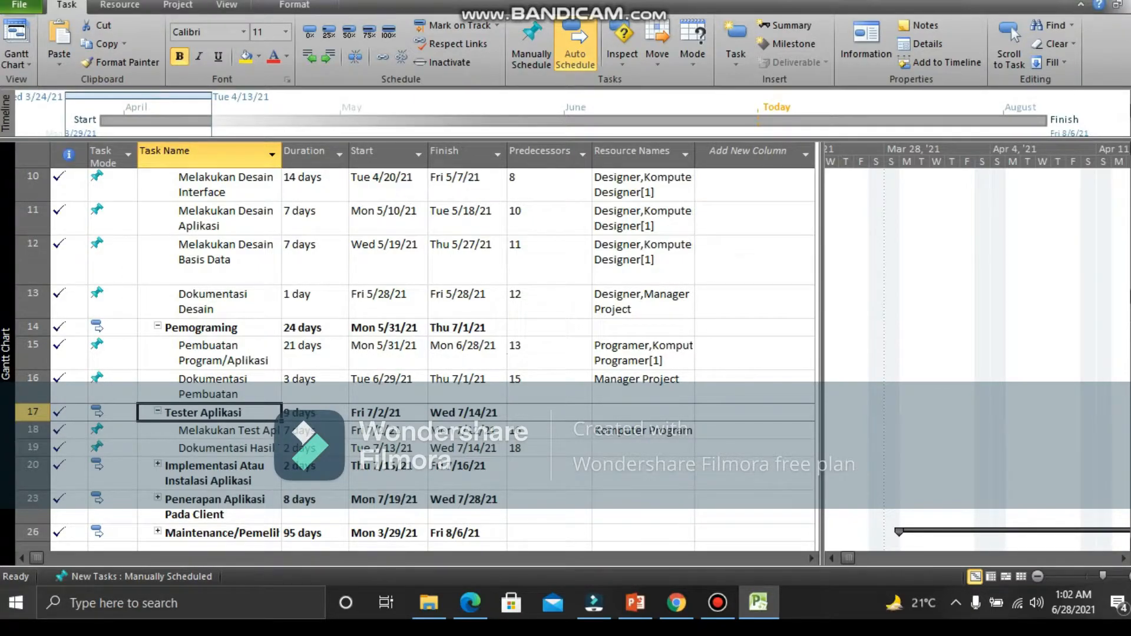
# Review the expanded task list from the start, and expand the Implementasi Atau Instalasi Aplikasi and Penerapan Aplikasi Pada Client summary tasks.
pyautogui.scroll(5, 413, 353)
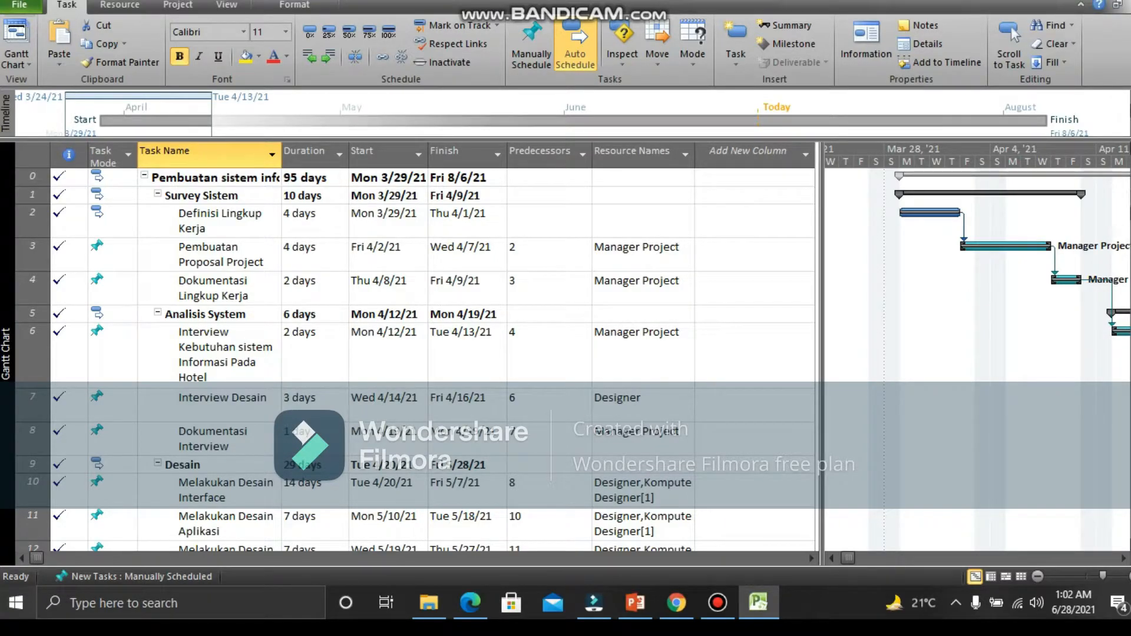
pyautogui.scroll(-2, 413, 354)
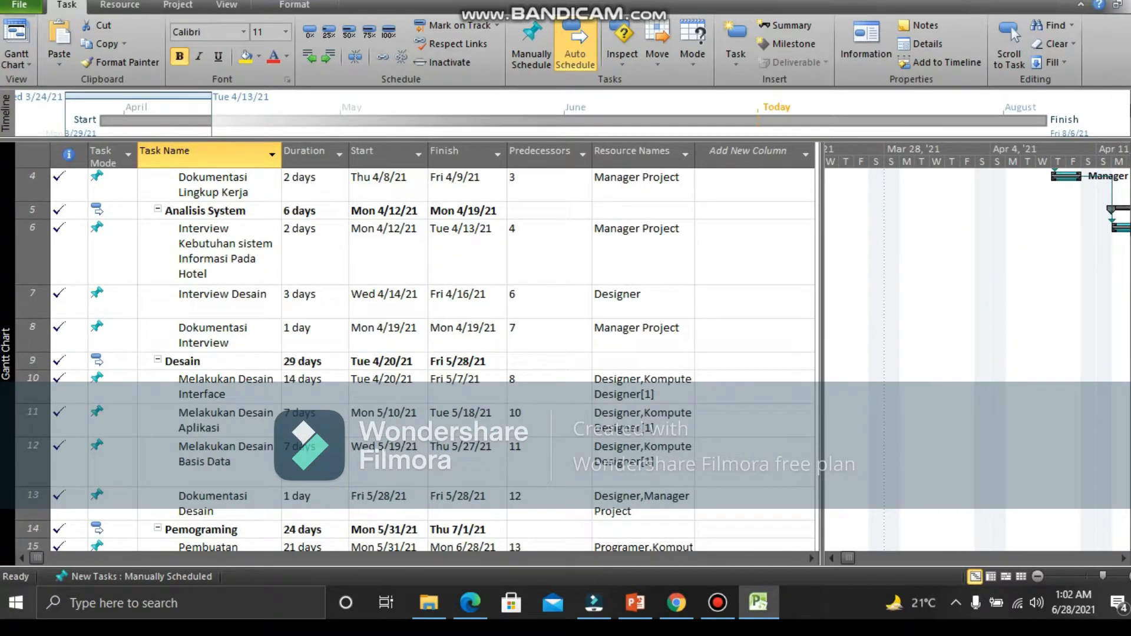
pyautogui.scroll(-3, 412, 354)
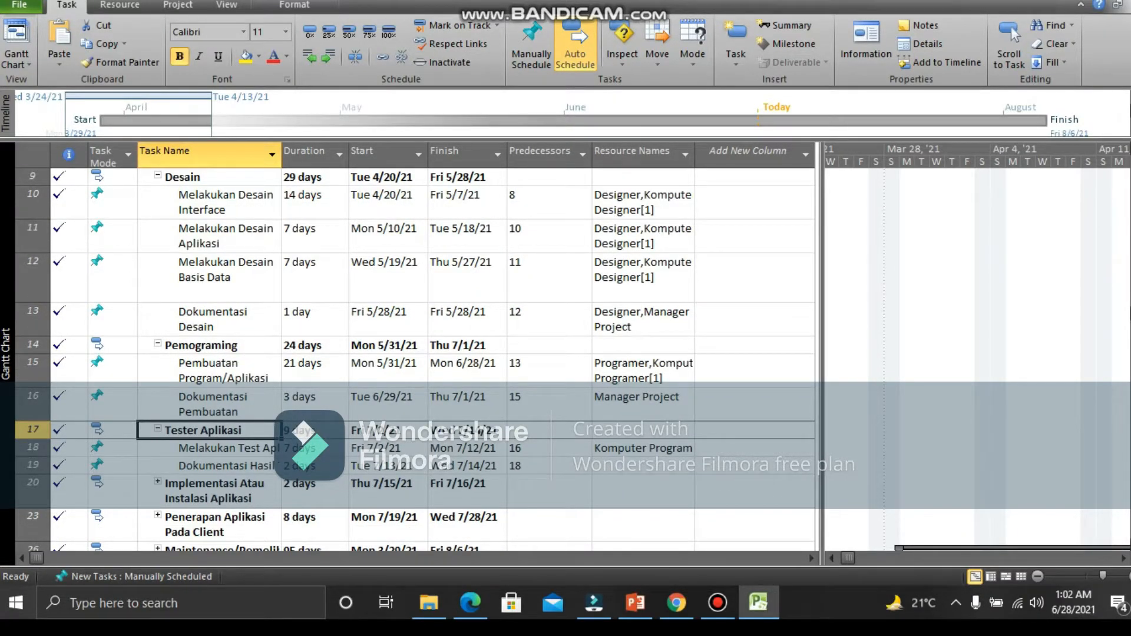
pyautogui.scroll(-1, 413, 353)
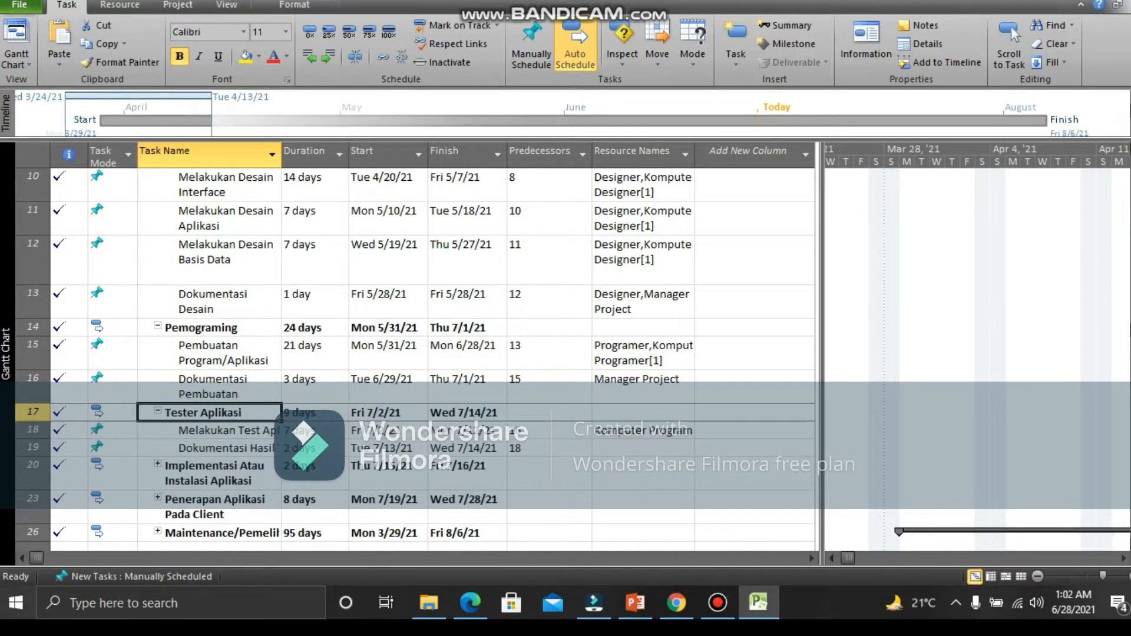
pyautogui.scroll(-2, 412, 353)
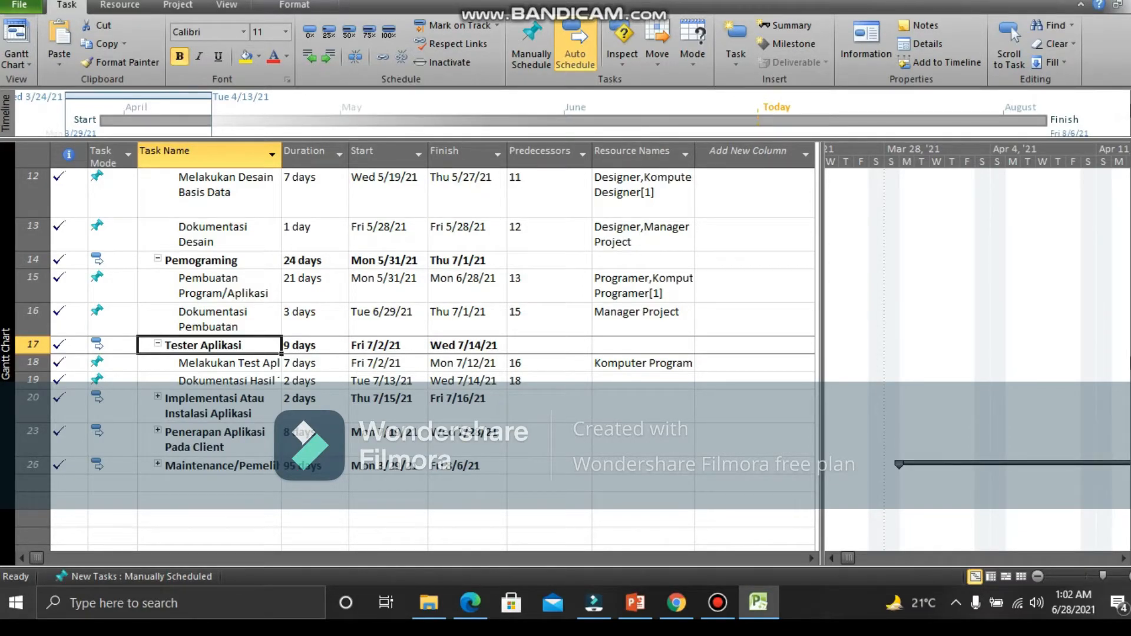
pyautogui.click(157, 397)
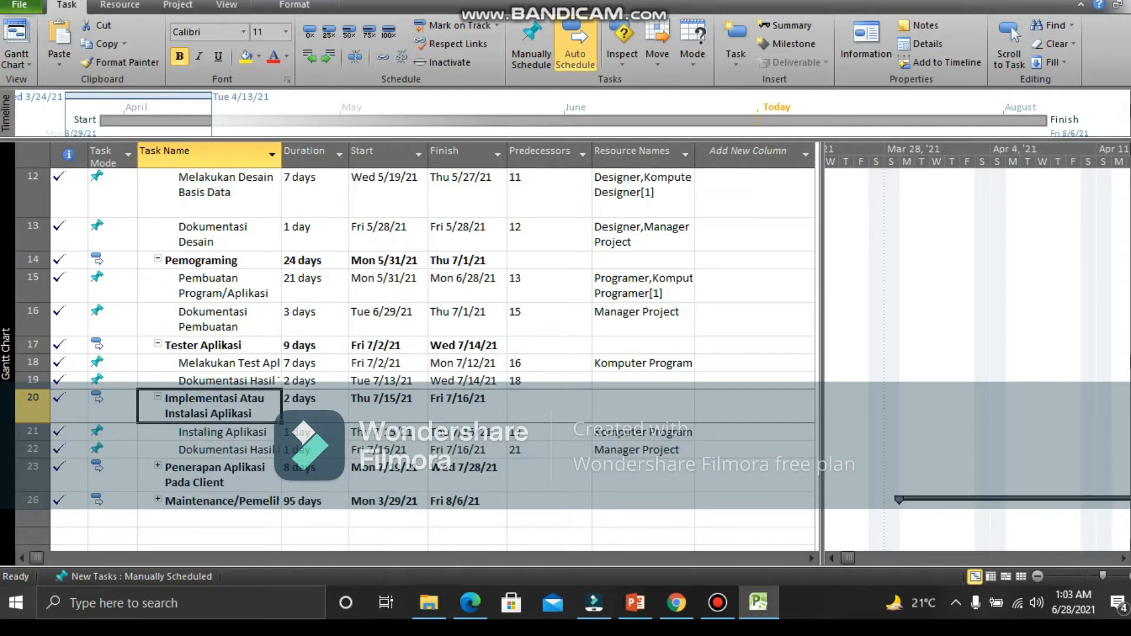
pyautogui.scroll(-1, 413, 342)
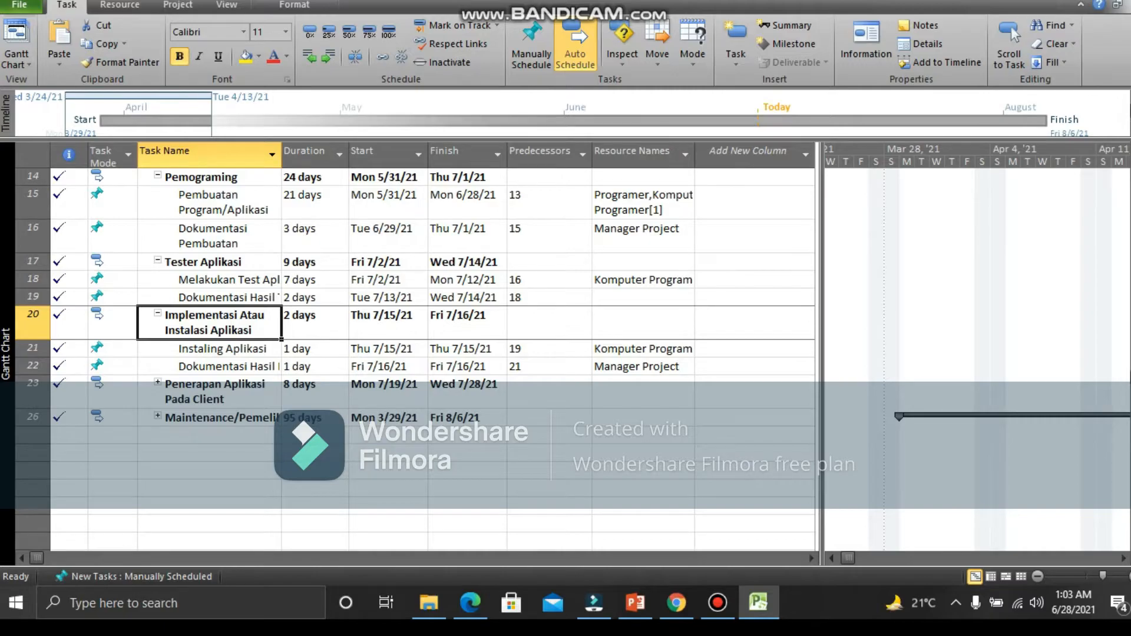
pyautogui.click(157, 382)
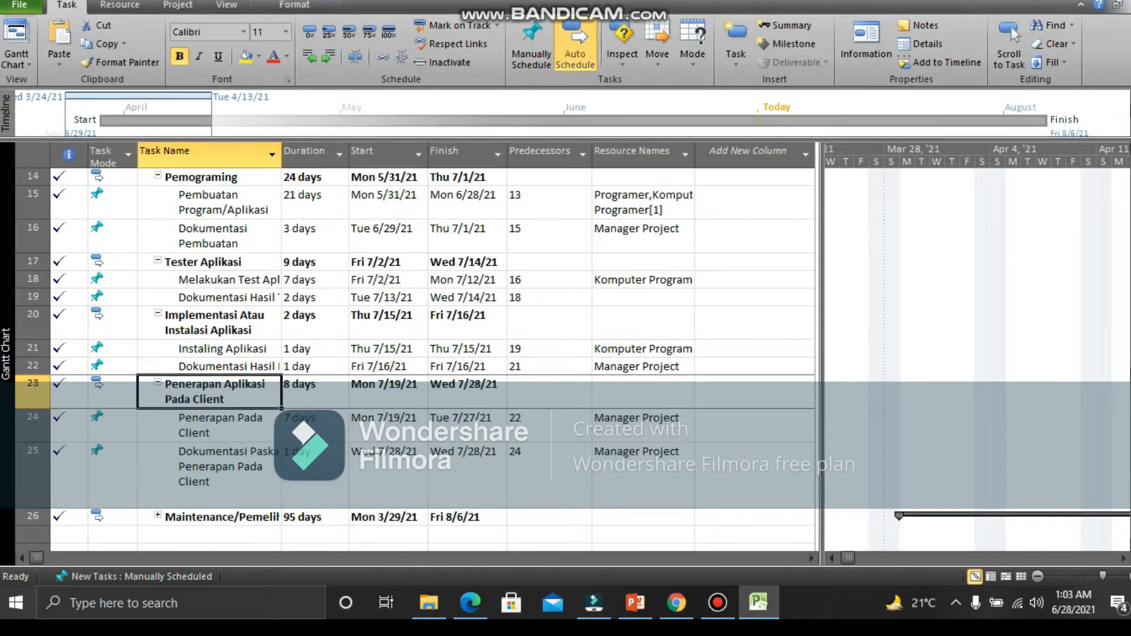
# Expand the Maintenance summary task at the end of the task list.
pyautogui.scroll(-1, 413, 341)
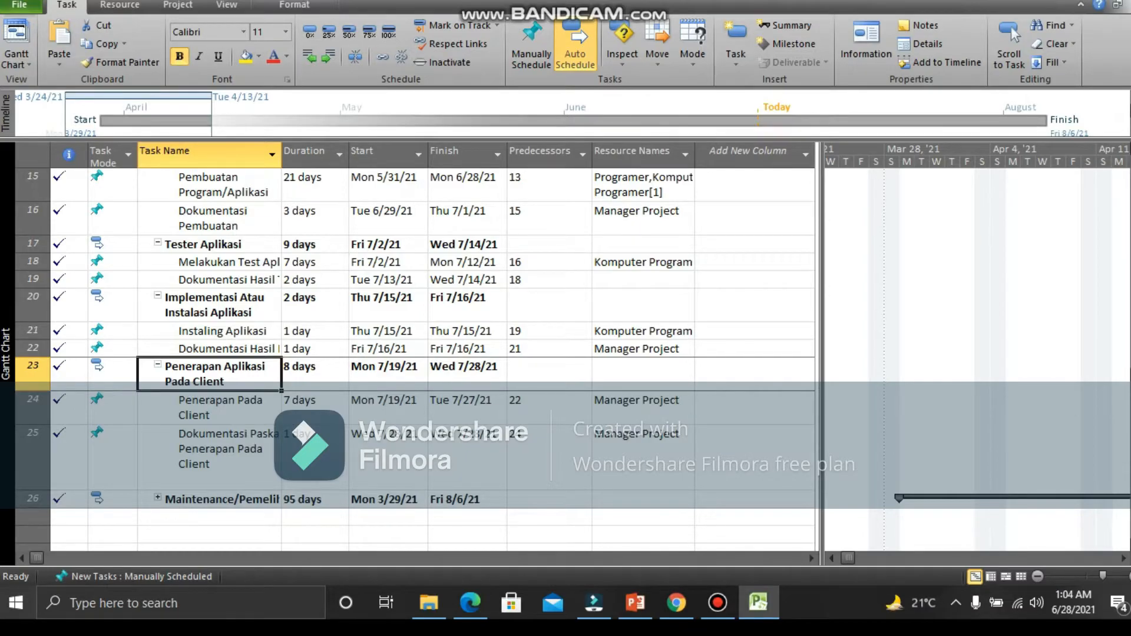
pyautogui.scroll(-1, 430, 330)
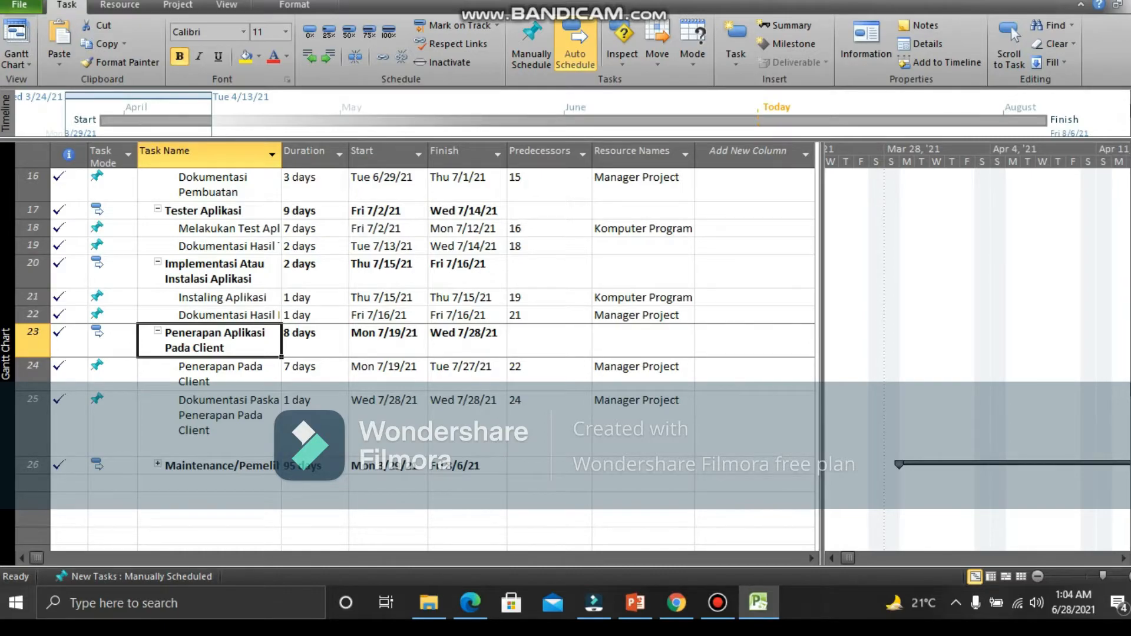
pyautogui.click(157, 465)
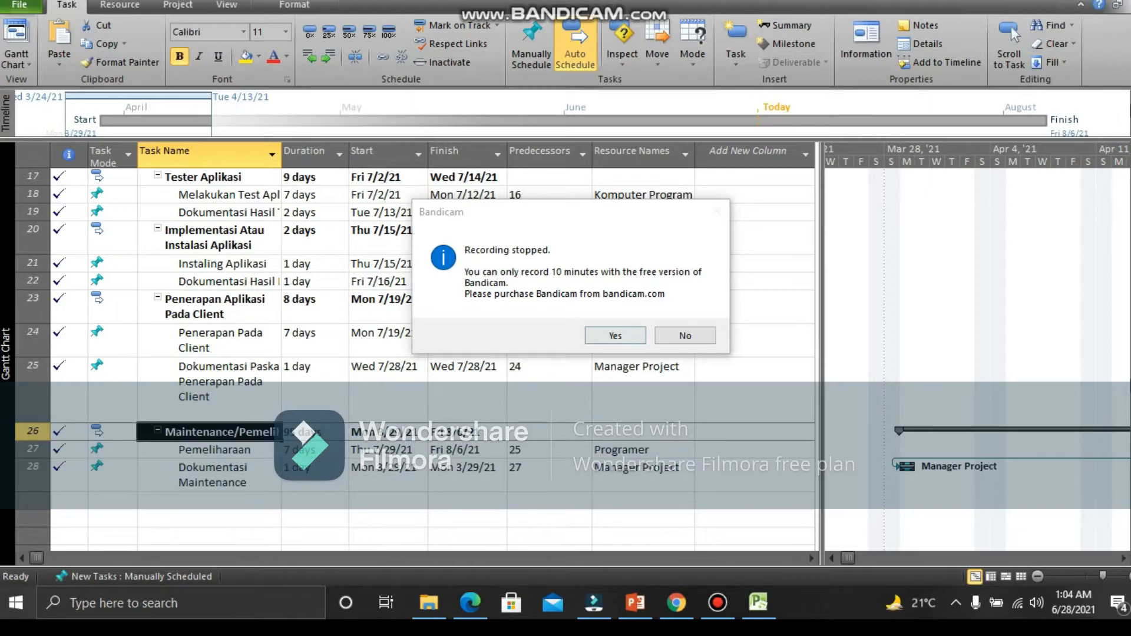
pyautogui.click(614, 335)
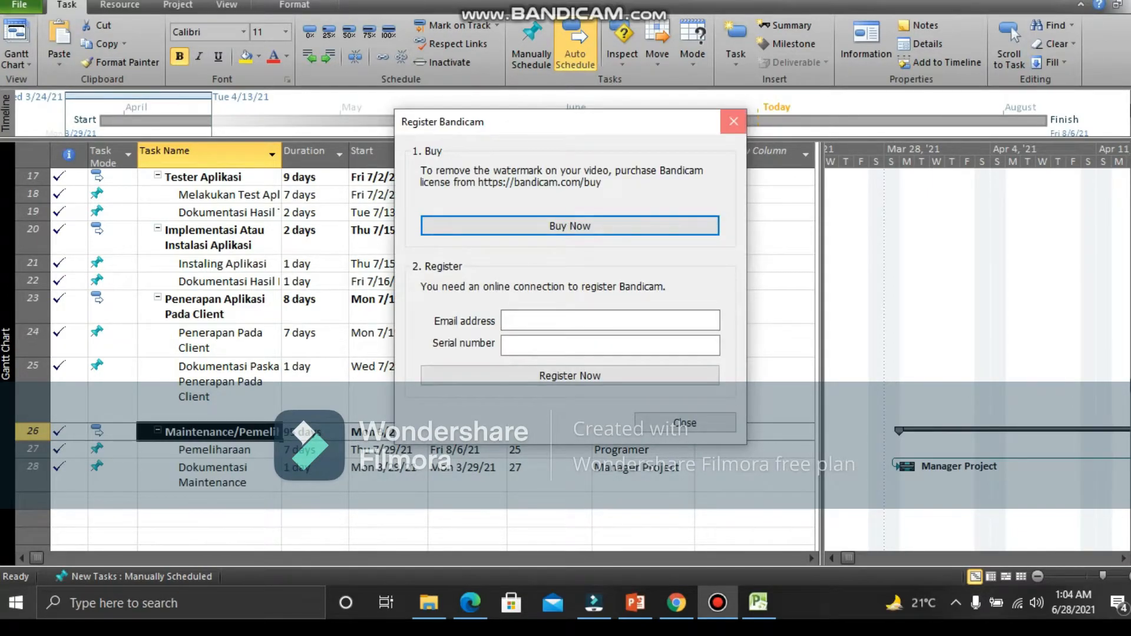
pyautogui.click(733, 121)
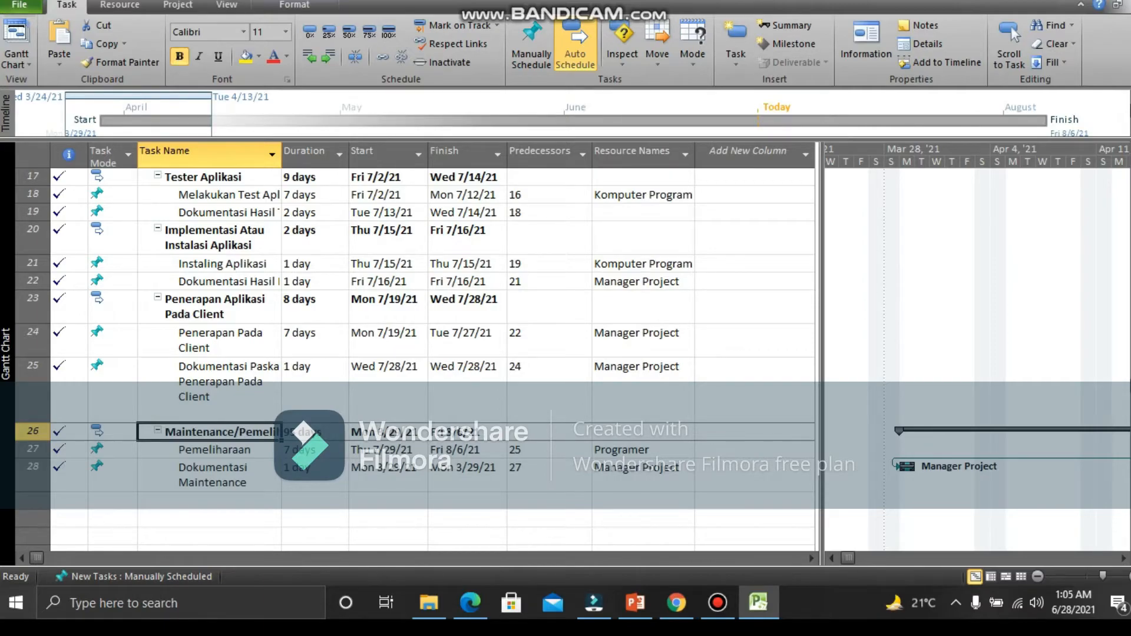
pyautogui.click(638, 500)
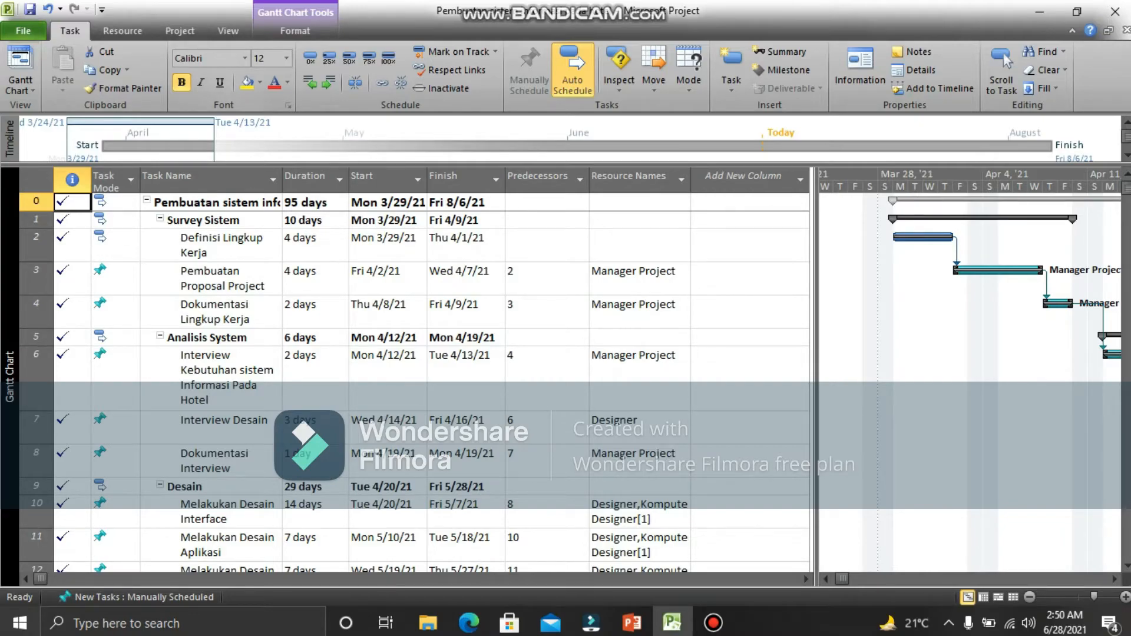
# Switch to the Resource Sheet view to examine the work and material resources and their standard rates.
pyautogui.click(20, 89)
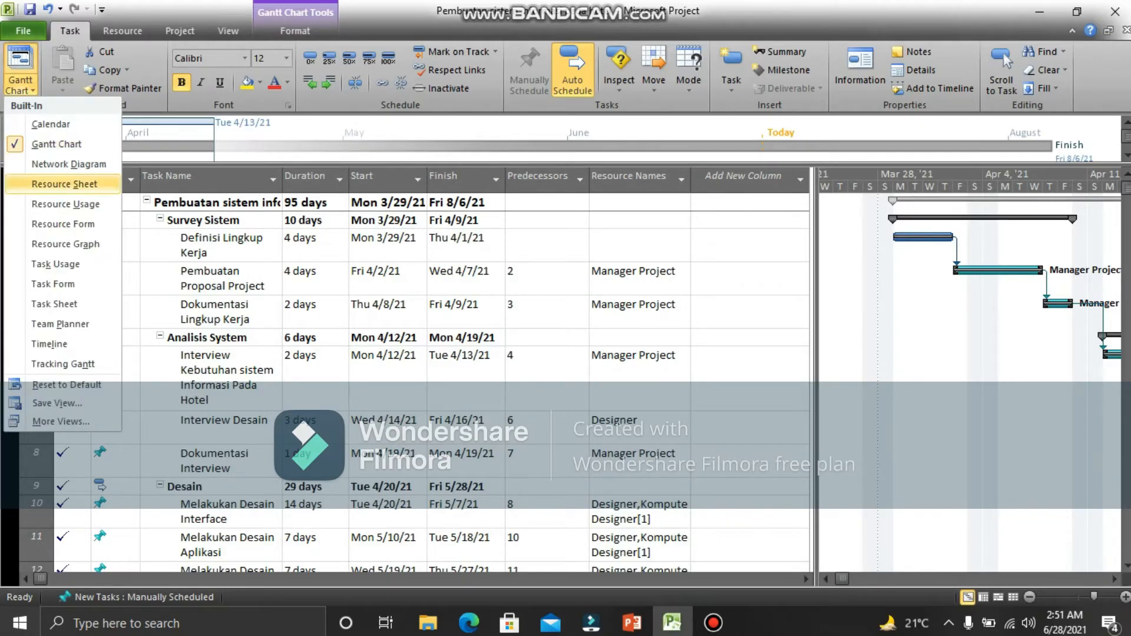
pyautogui.click(65, 183)
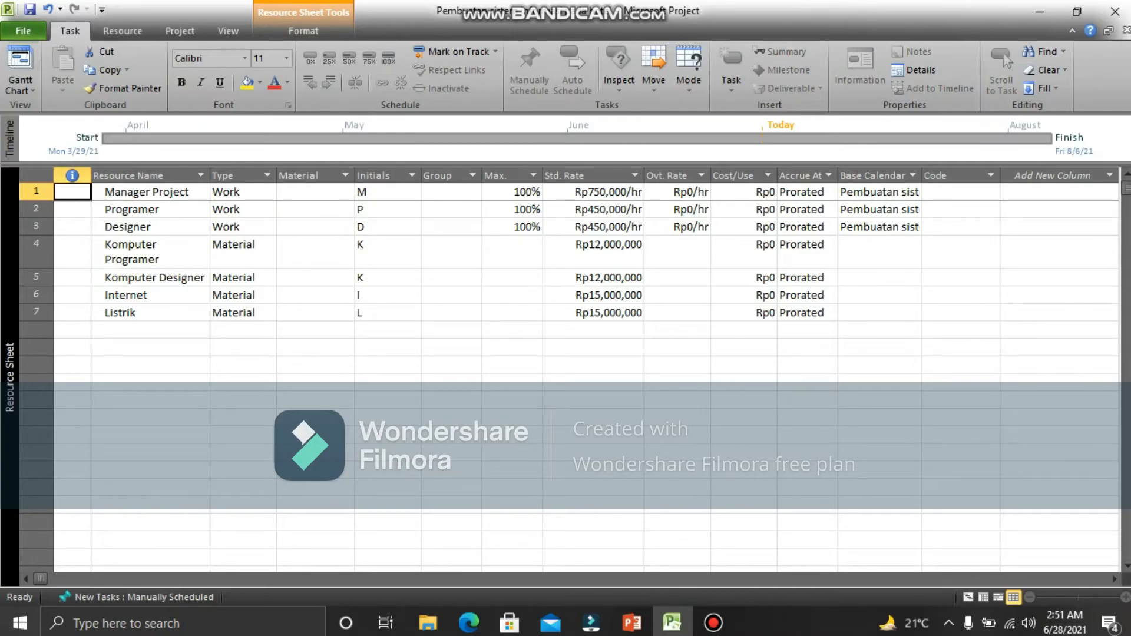
# Return to the Gantt Chart view and examine the durations, predecessors and resource assignments from Survey Sistem down to Pemograming.
pyautogui.click(22, 88)
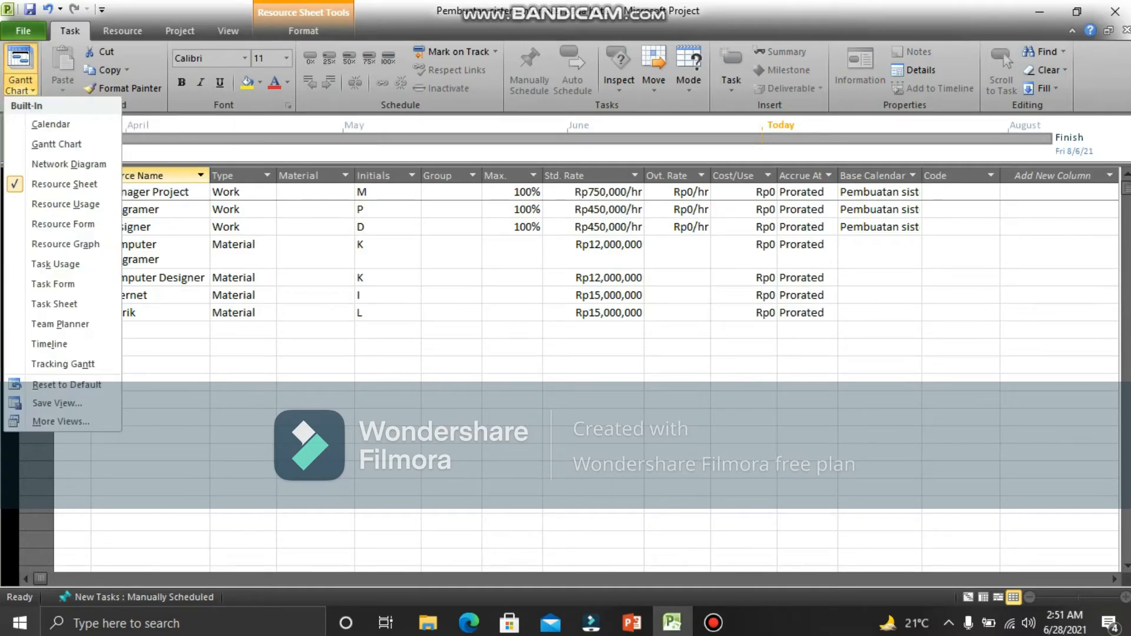
pyautogui.click(56, 144)
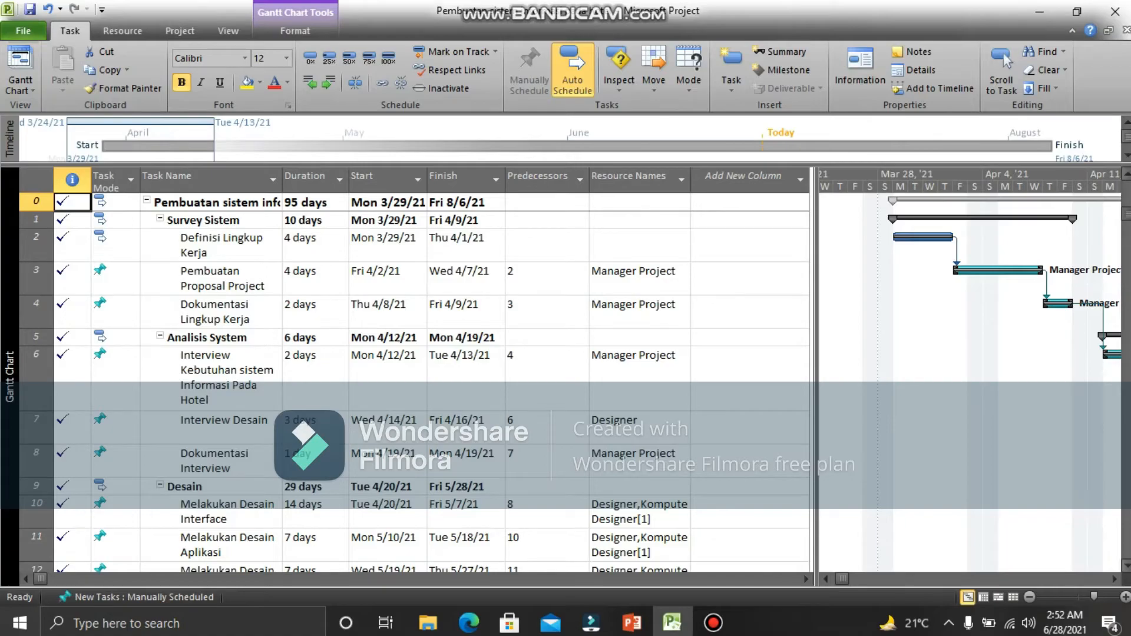
pyautogui.scroll(-1, 1125, 228)
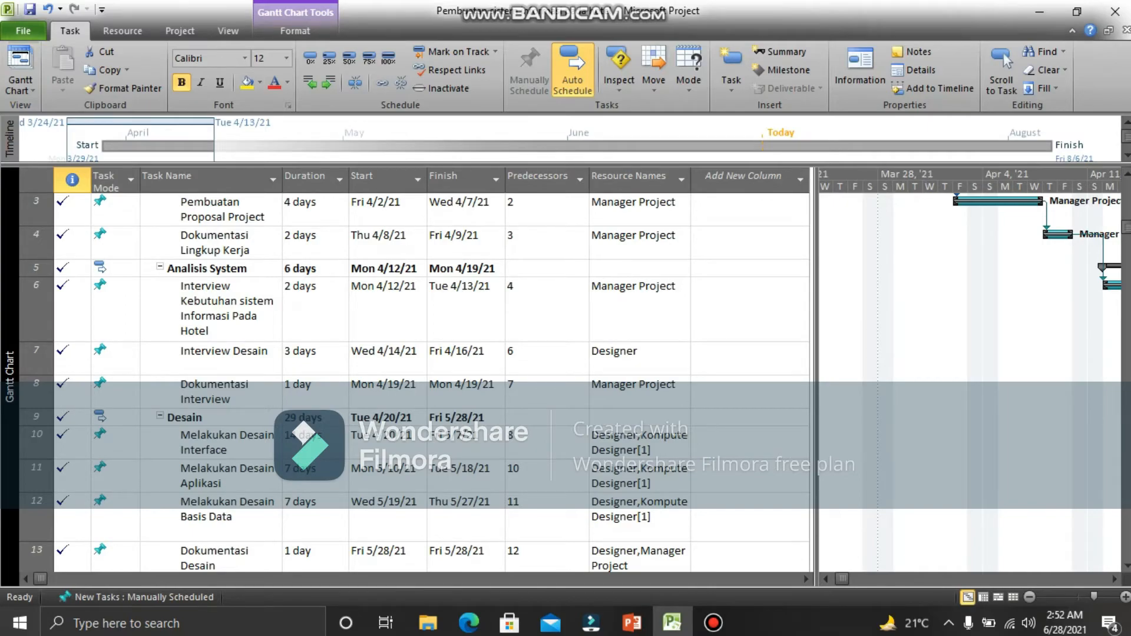
pyautogui.moveTo(1126, 227); pyautogui.dragTo(1126, 253)
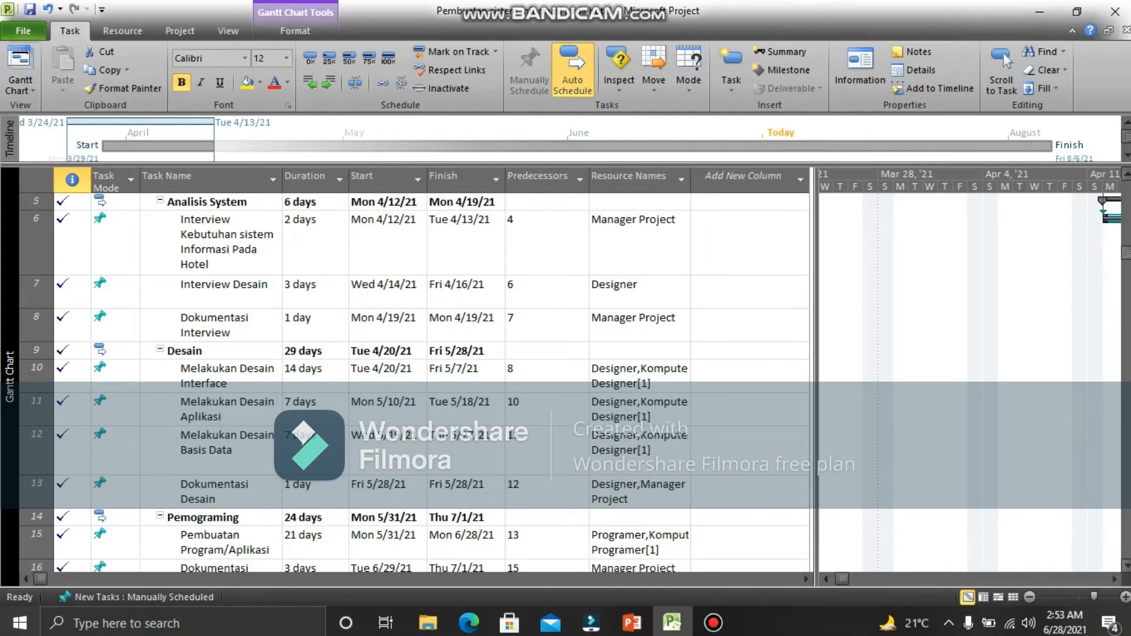
# Examine the durations, dates, predecessors and resource assignments from the Desain tasks down to Dokumentasi Maintenance at the end of the list.
pyautogui.scroll(-1, 412, 382)
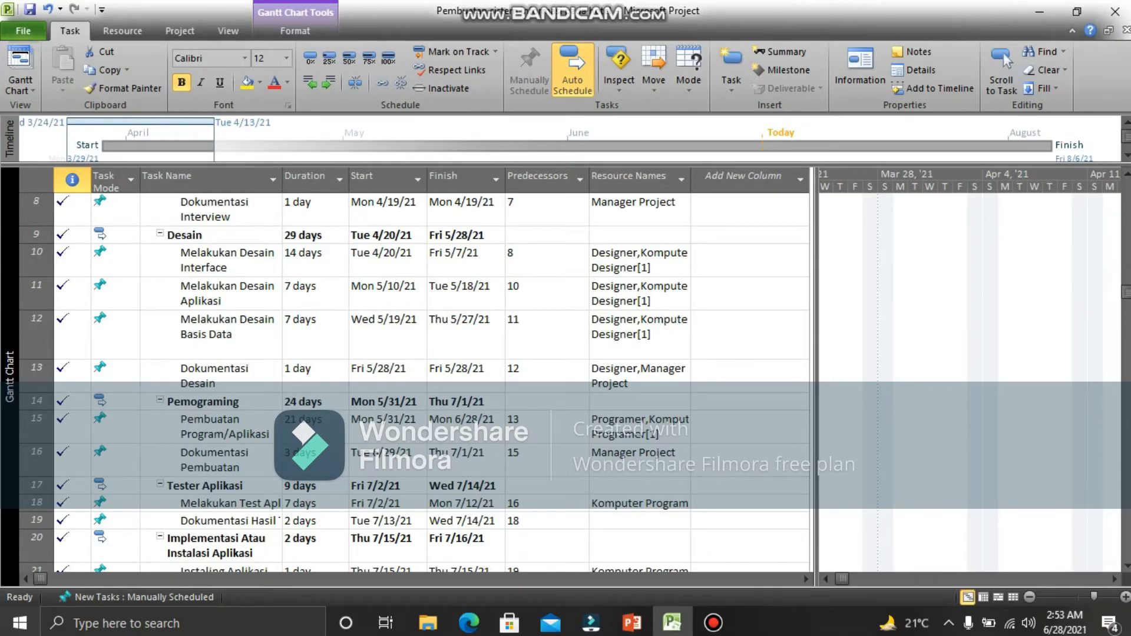
pyautogui.scroll(-1, 412, 365)
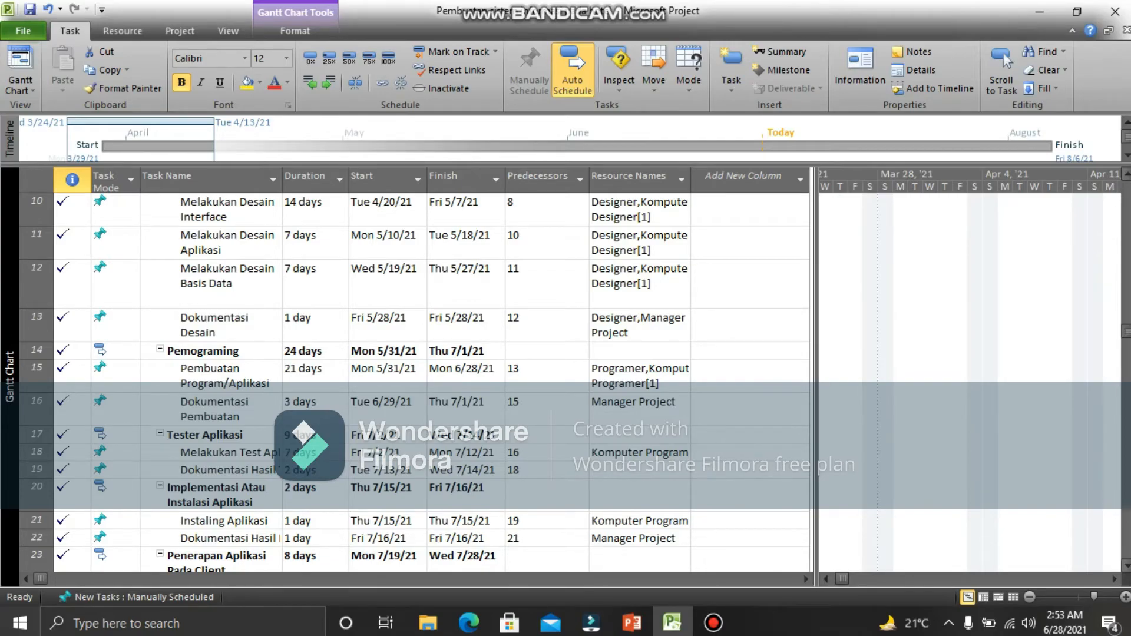
pyautogui.scroll(-1, 412, 365)
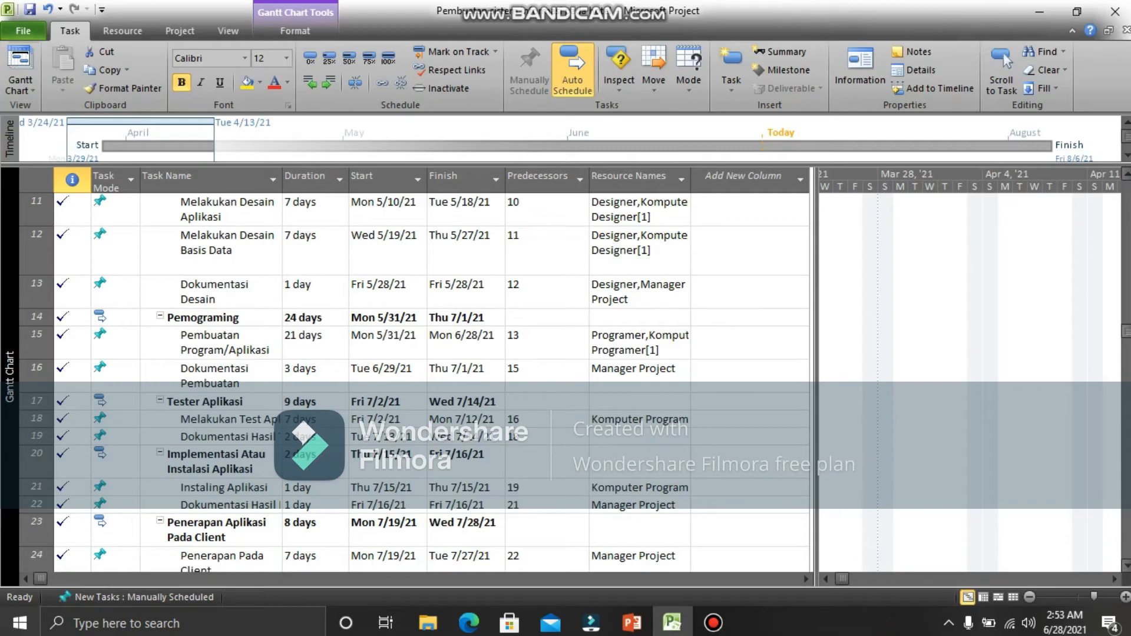
pyautogui.scroll(-2, 412, 365)
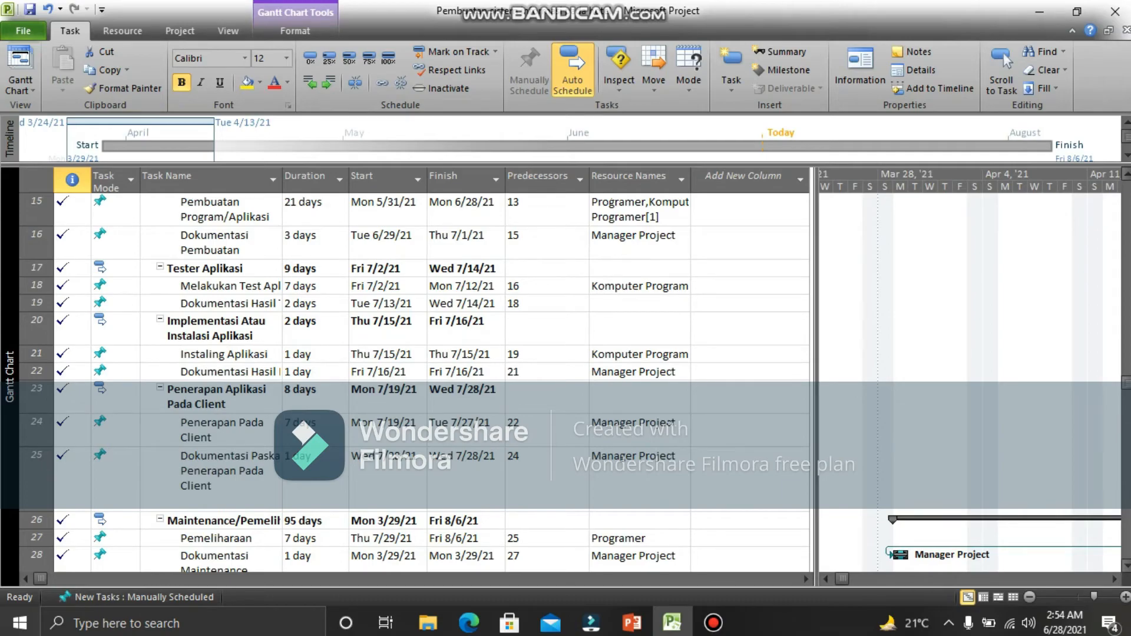
pyautogui.scroll(-1, 412, 377)
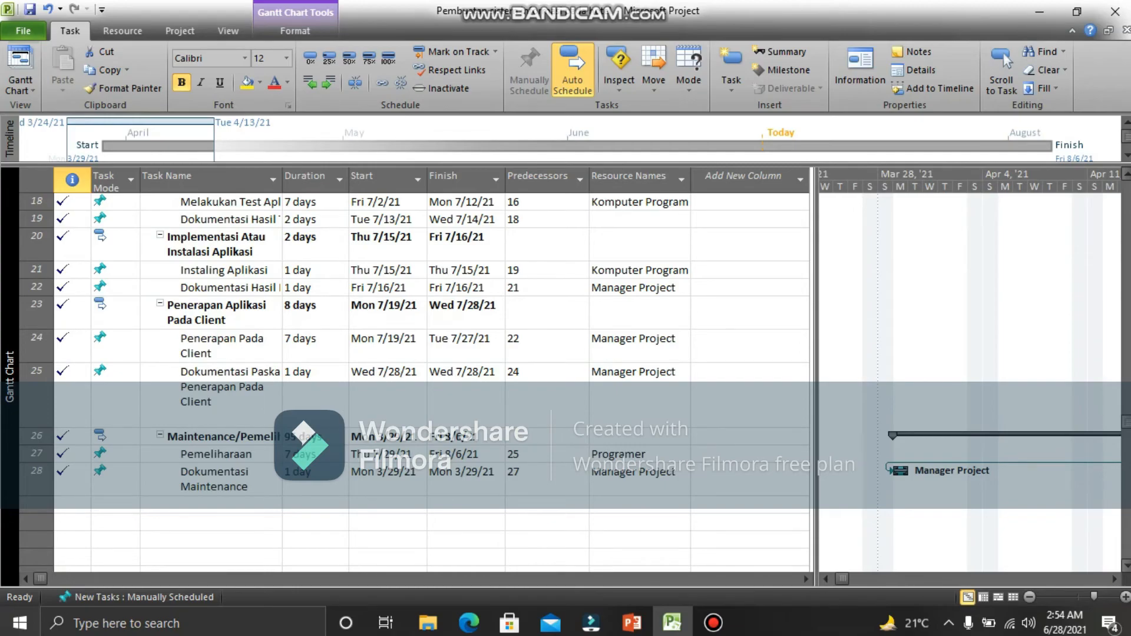
pyautogui.moveTo(1125, 421); pyautogui.dragTo(1125, 278)
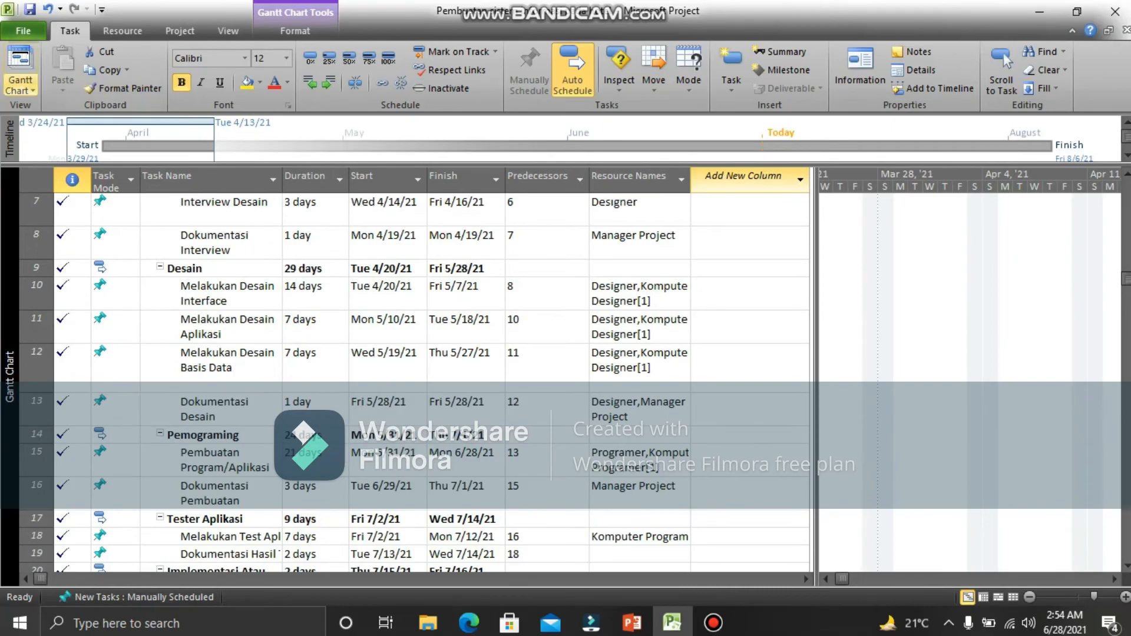
# Switch to the Calendar view to examine the April 2021 task schedule, and return to the Gantt Chart view.
pyautogui.click(21, 89)
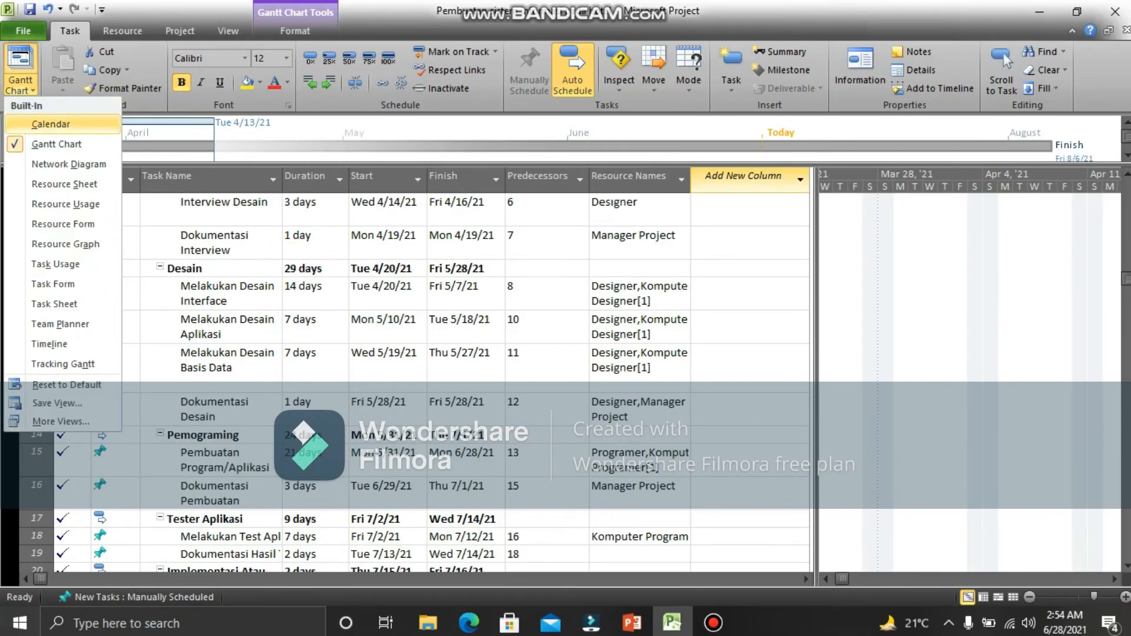
pyautogui.click(51, 123)
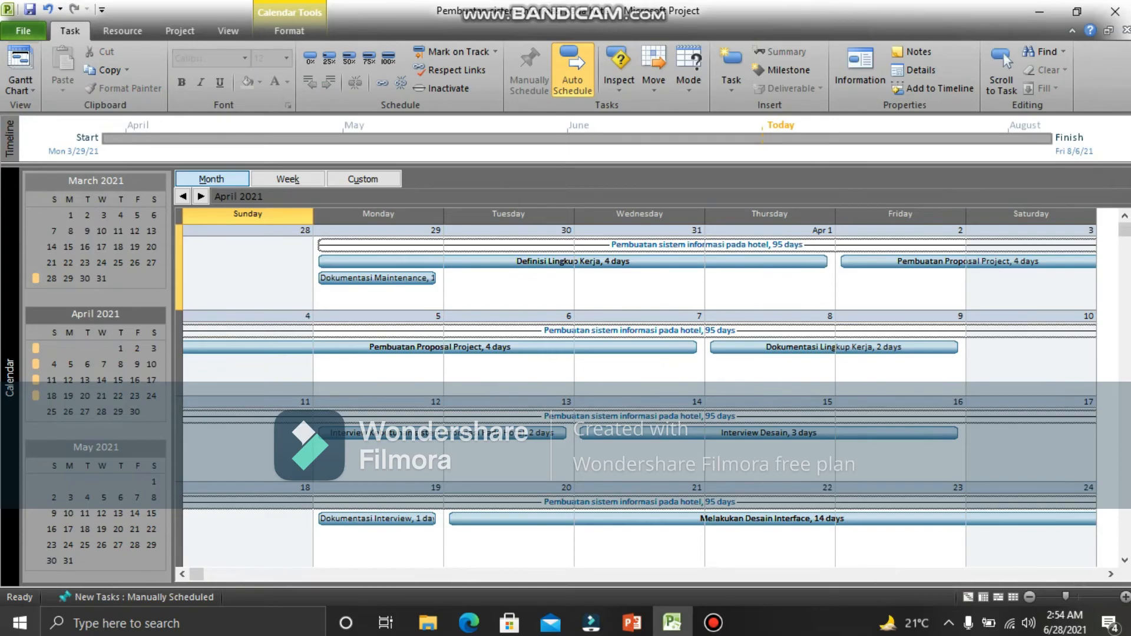
pyautogui.moveTo(1124, 230)
pyautogui.mouseDown()
pyautogui.moveTo(1124, 466)
pyautogui.moveTo(1124, 233)
pyautogui.mouseUp()
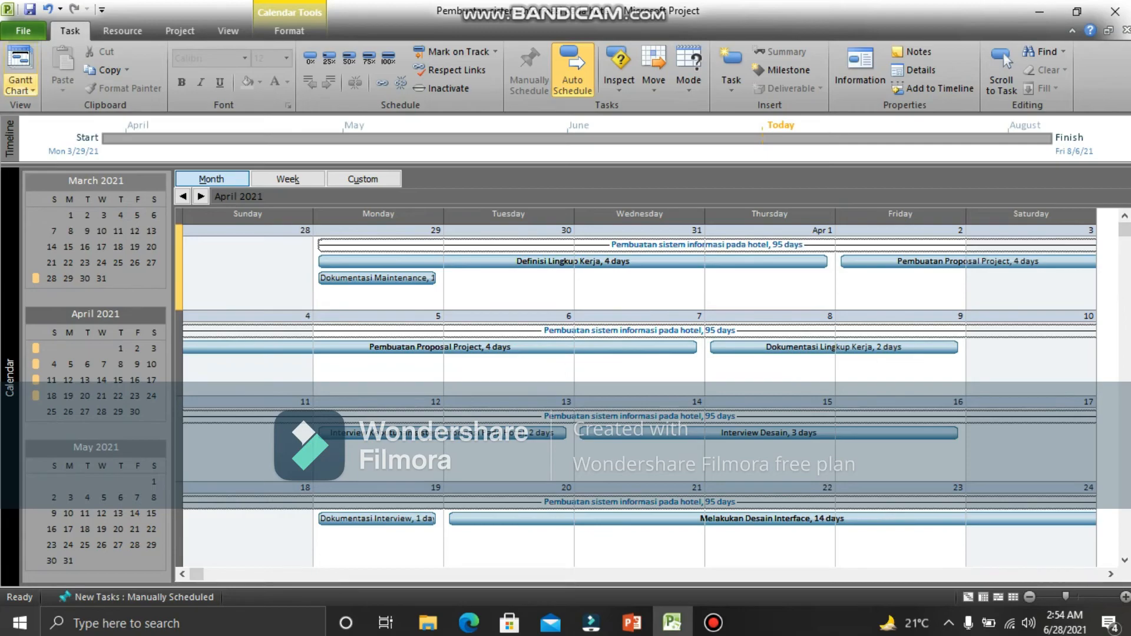
pyautogui.click(21, 87)
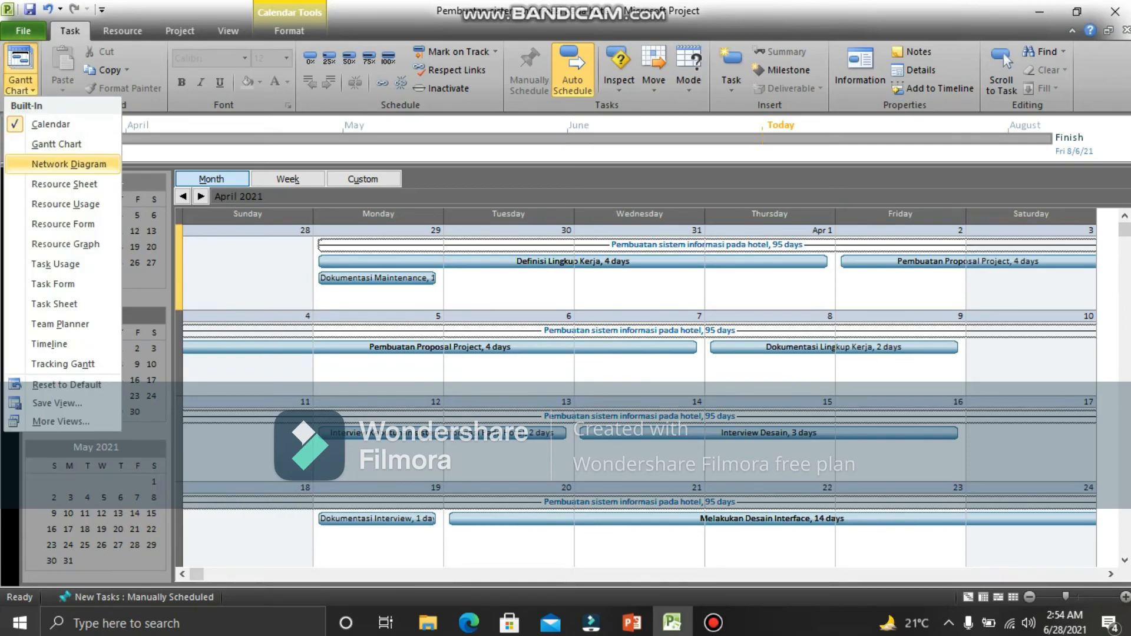
pyautogui.click(56, 144)
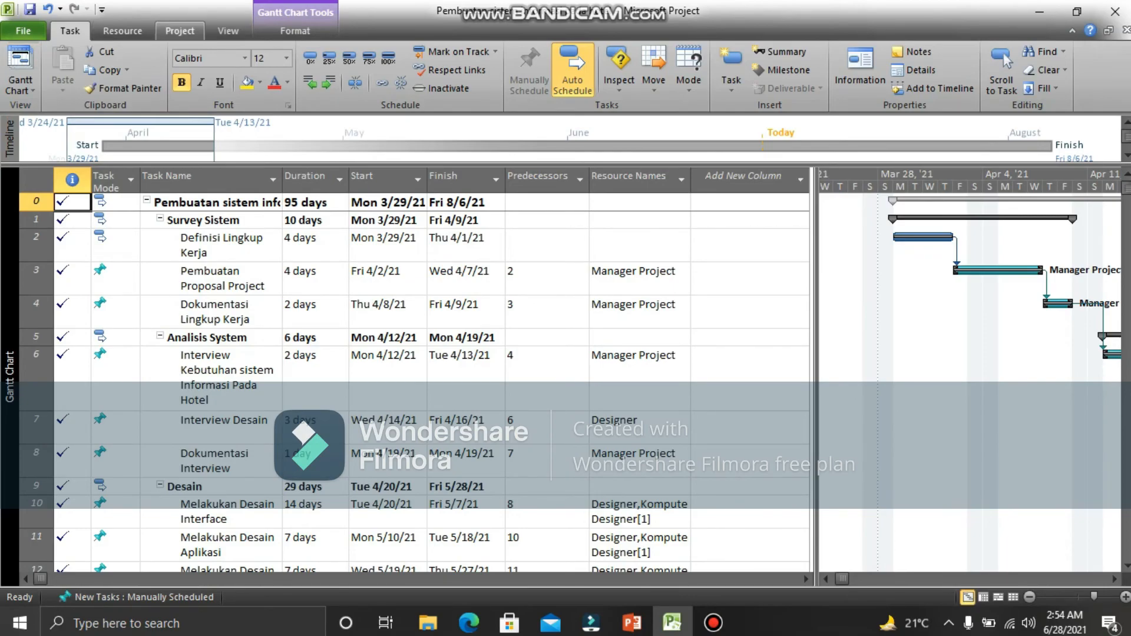
# Examine the project information and the project statistics on dates, duration, work and cost, and close them without changes.
pyautogui.click(180, 31)
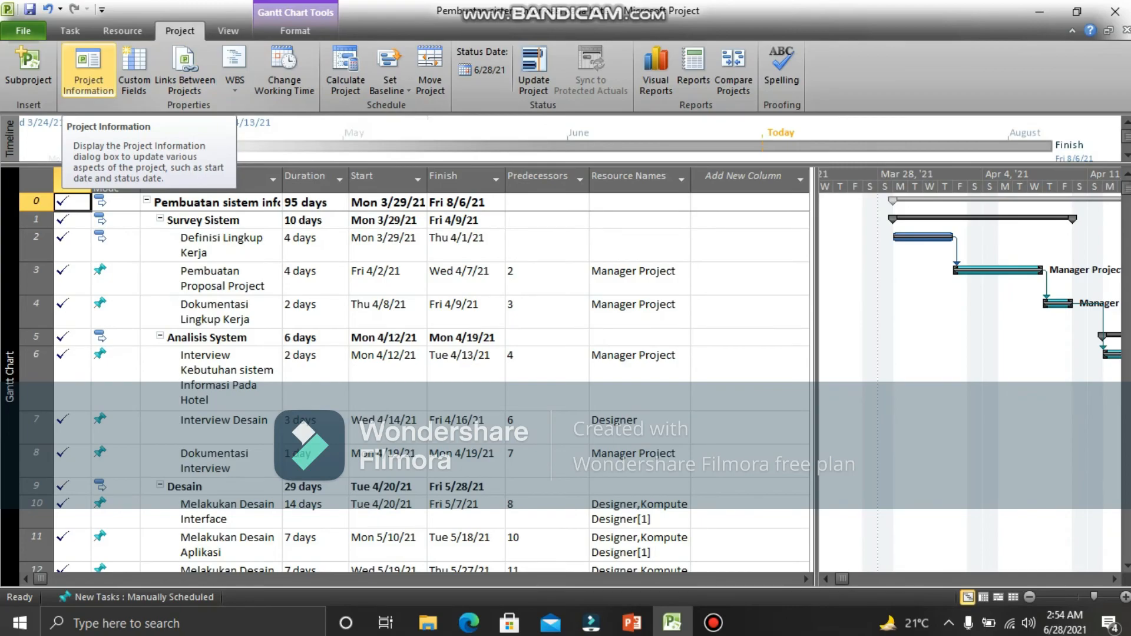
pyautogui.click(88, 69)
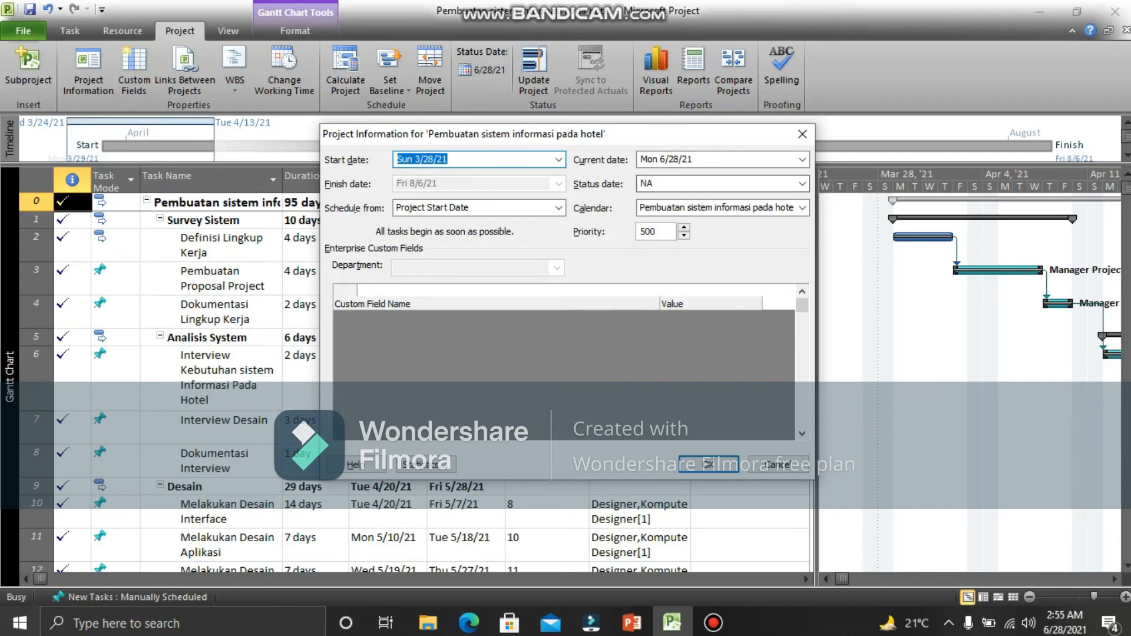
pyautogui.click(425, 465)
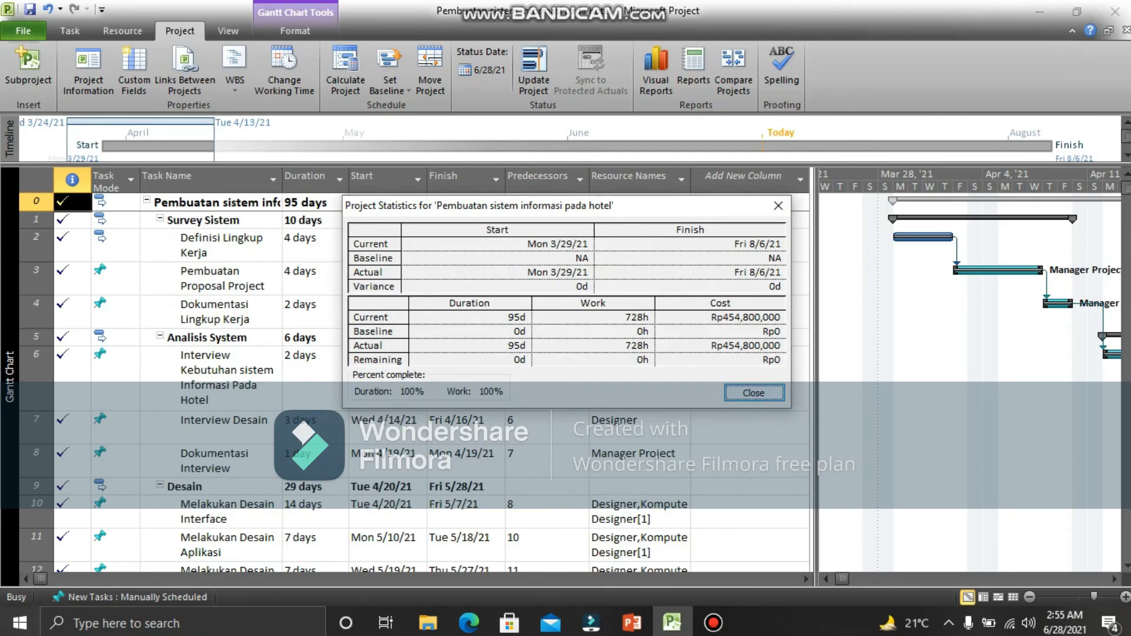
pyautogui.press('Escape')
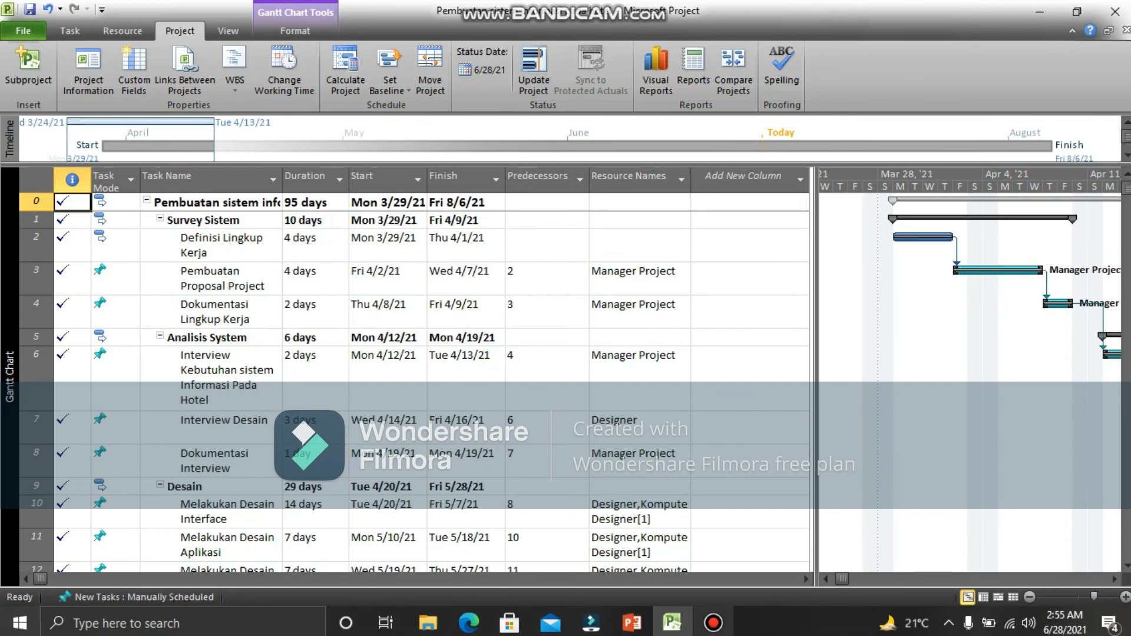
pyautogui.click(712, 623)
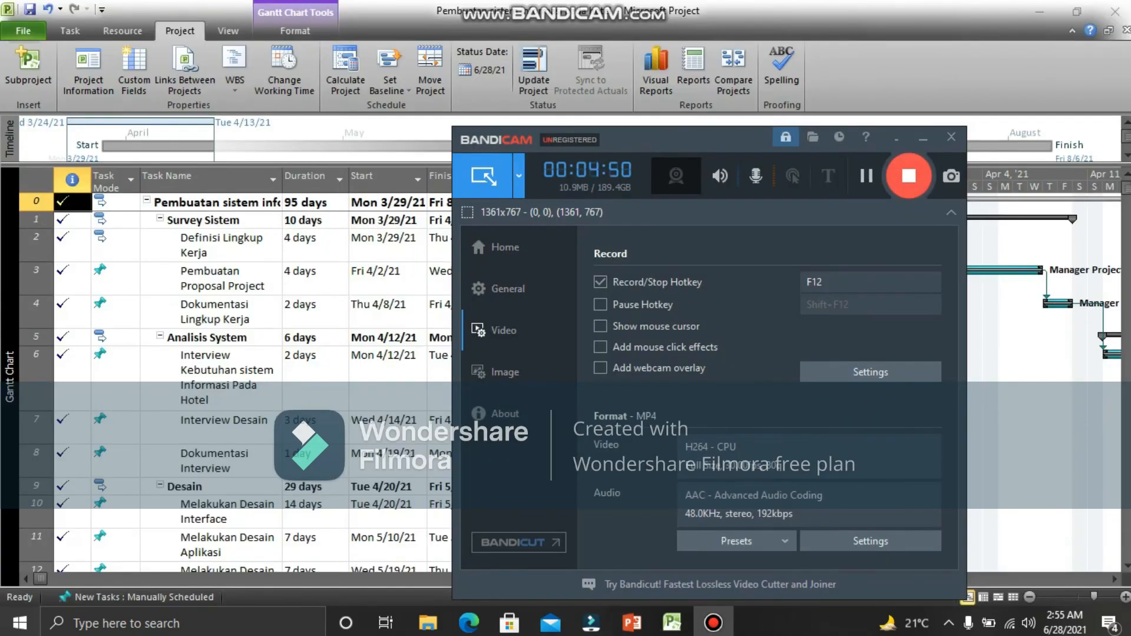